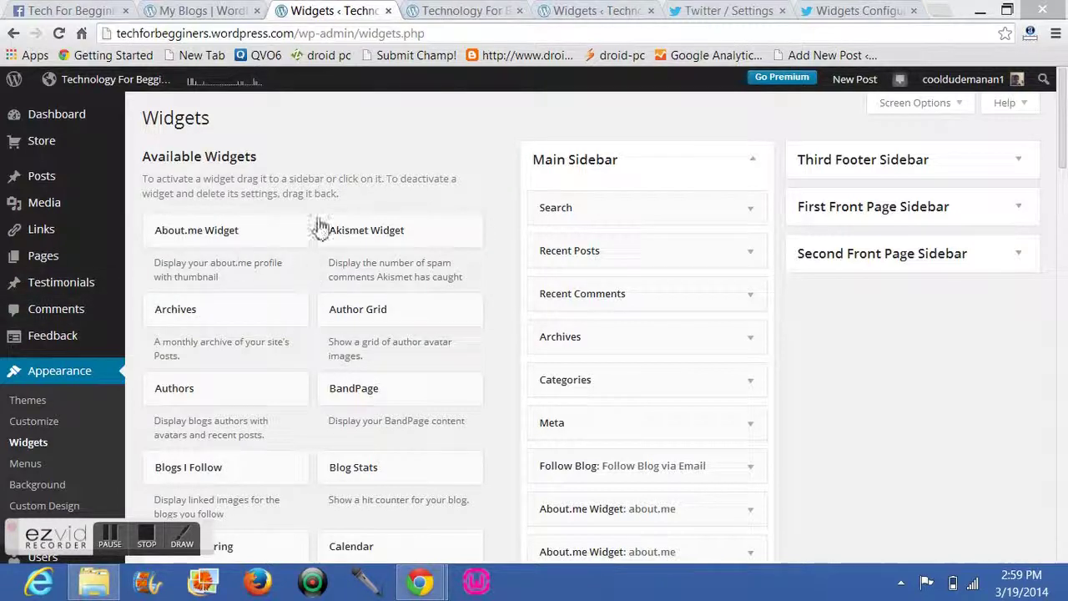
Step: Scroll the Widgets page to review available widgets and the Main Sidebar contents
drag(1063, 133, 1064, 198)
Step: Reload the Widgets screen and pick Facebook Like Box with Main Sidebar as destination
scroll(1064, 198, up, 3)
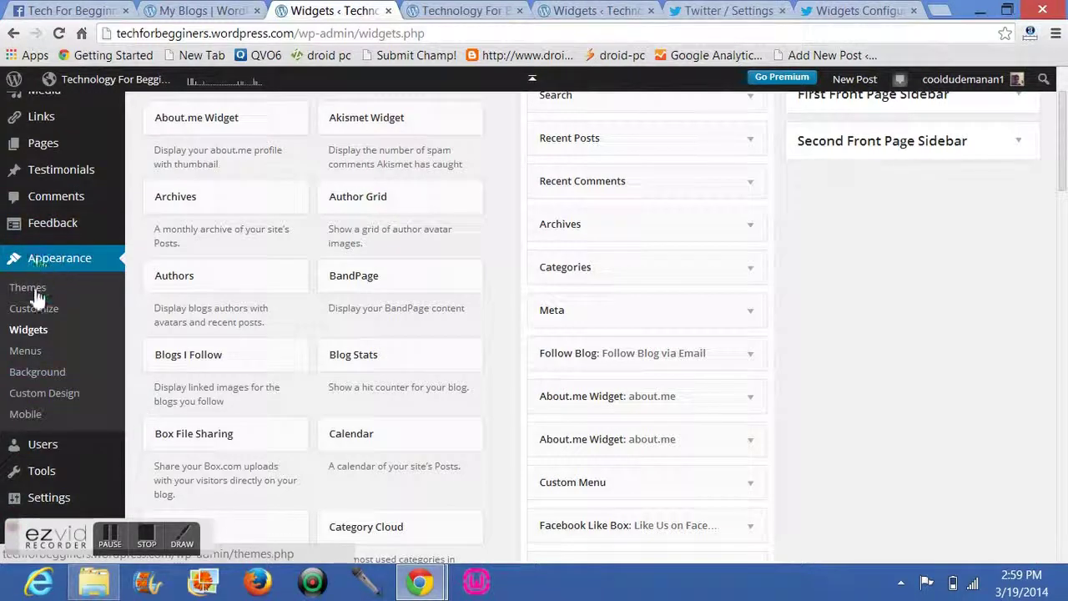
click(29, 332)
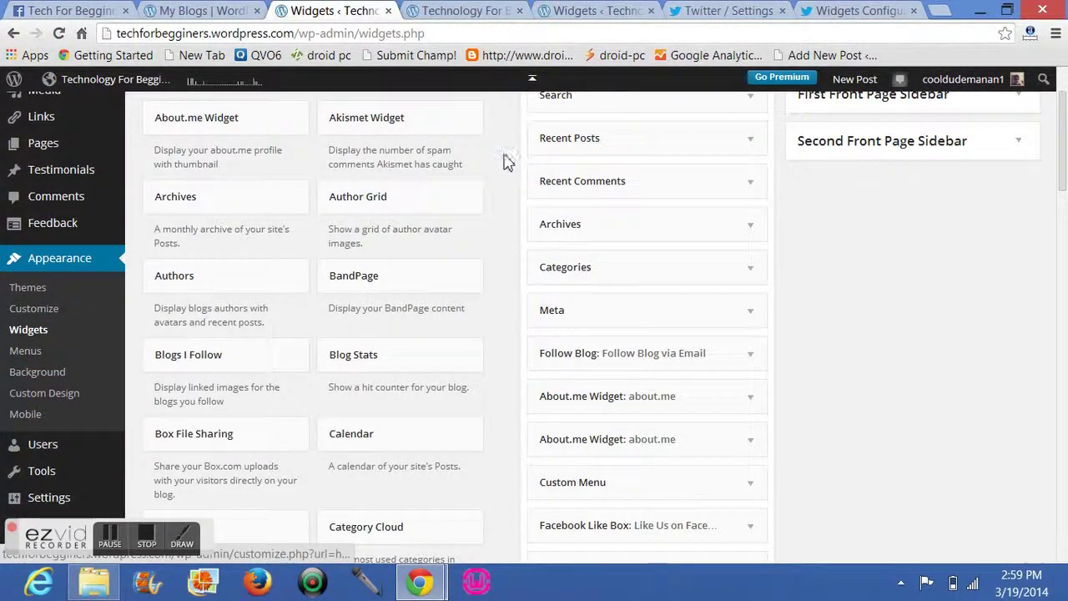
drag(1064, 126, 1065, 250)
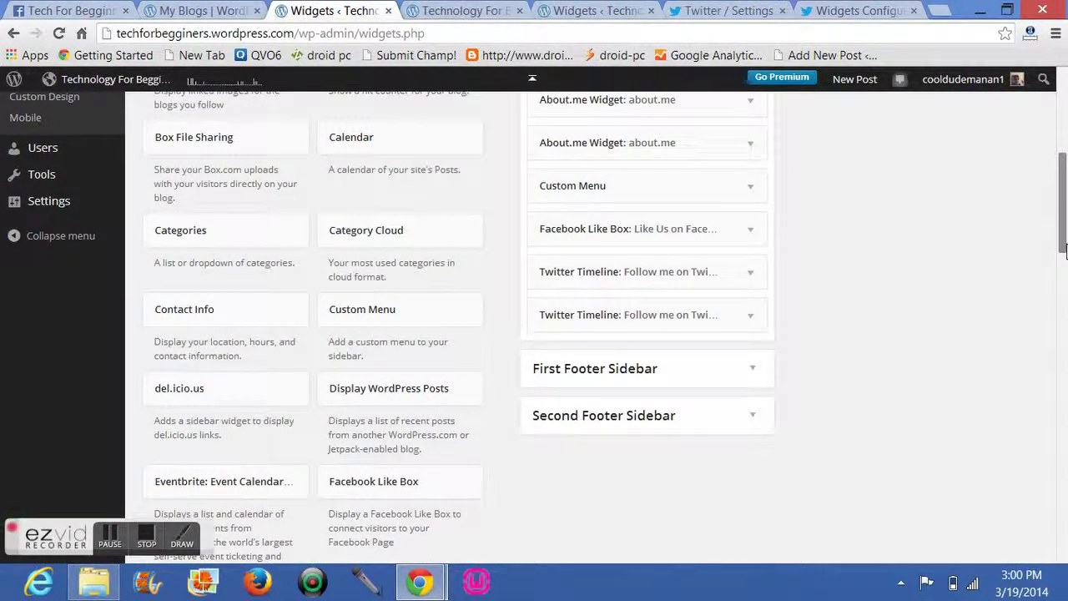
scroll(1064, 250, down, 2)
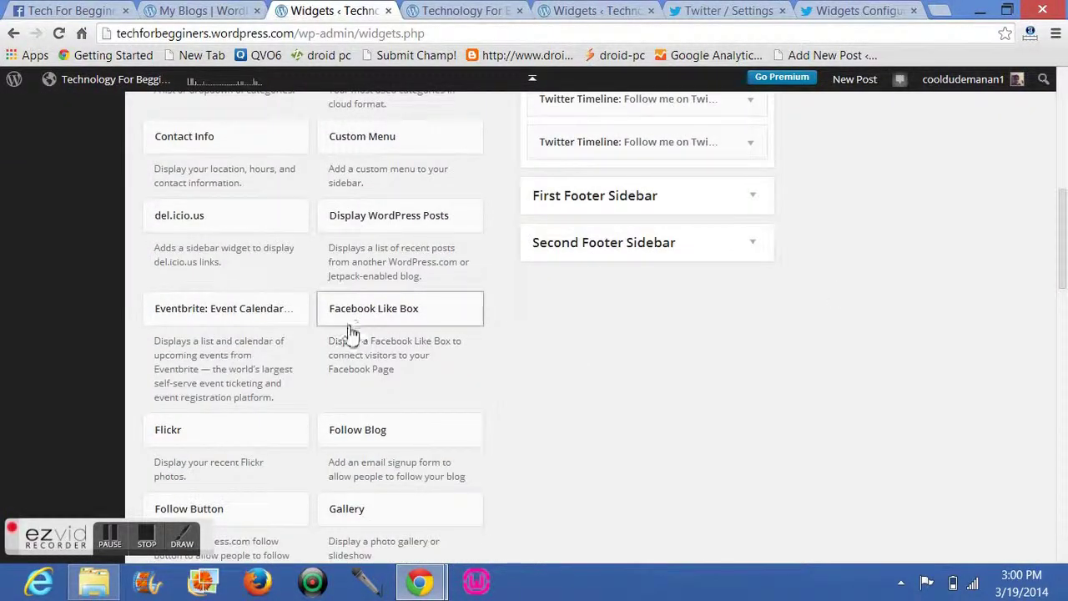
click(353, 318)
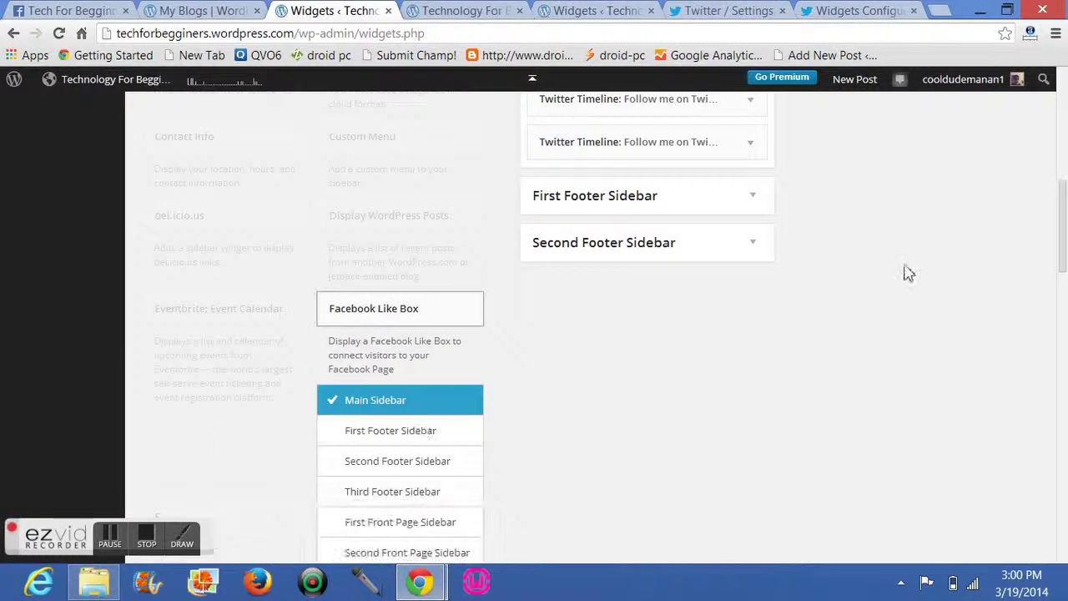
scroll(470, 312, down, 1)
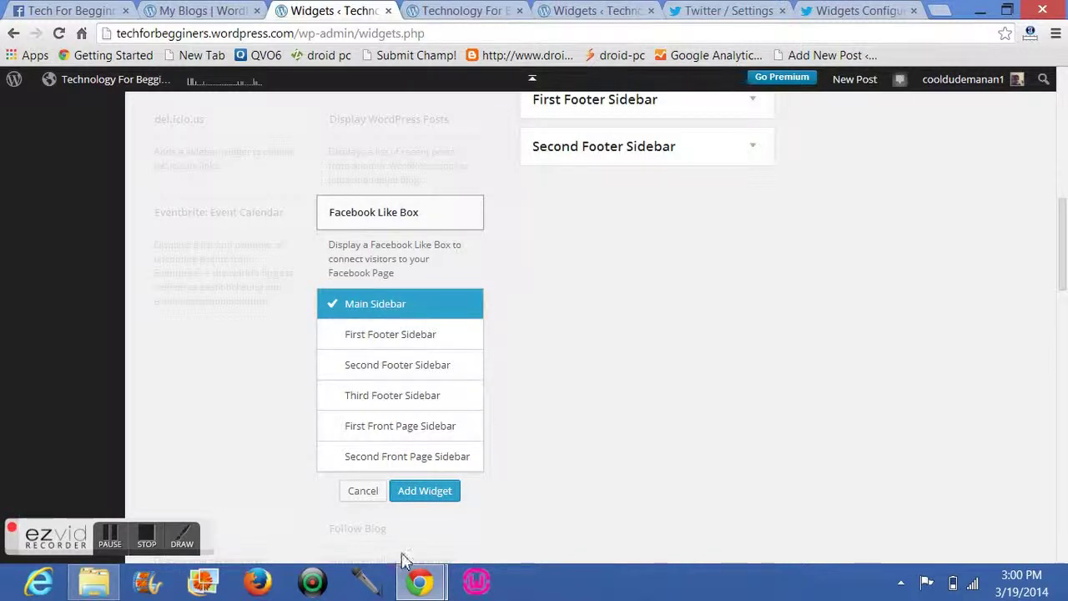
Step: Add the Facebook Like Box to the Main Sidebar and title it 'Like on Facebook'
click(420, 493)
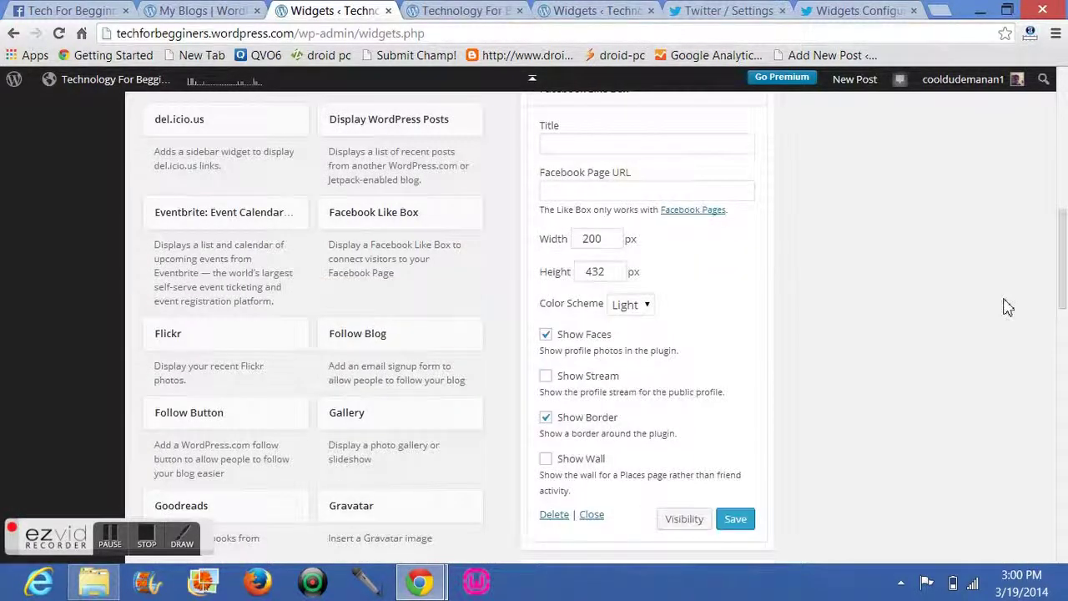
scroll(1010, 283, up, 4)
scroll(732, 362, down, 3)
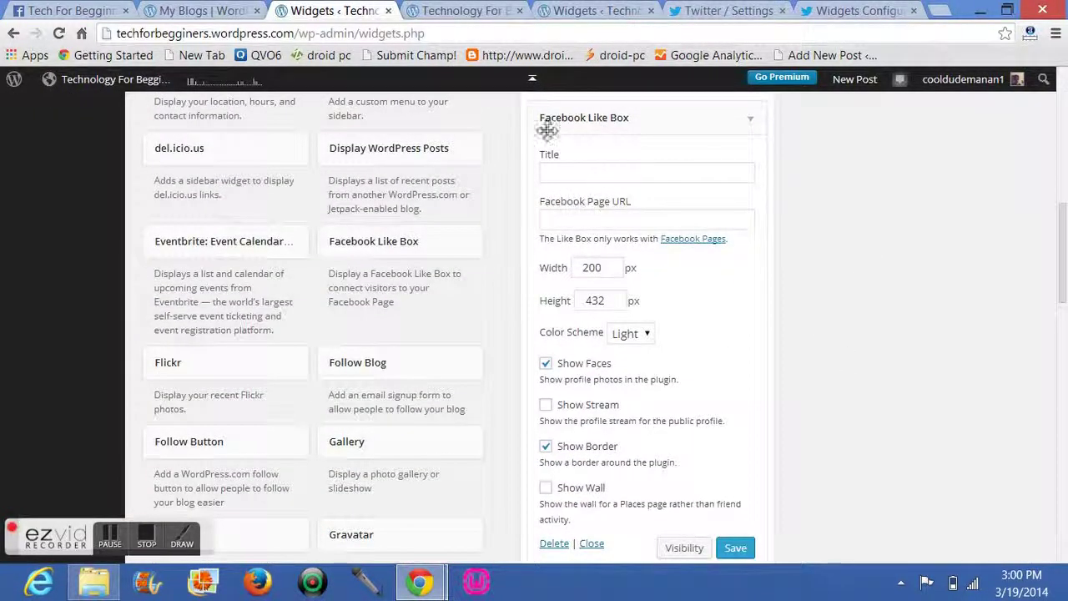
click(591, 172)
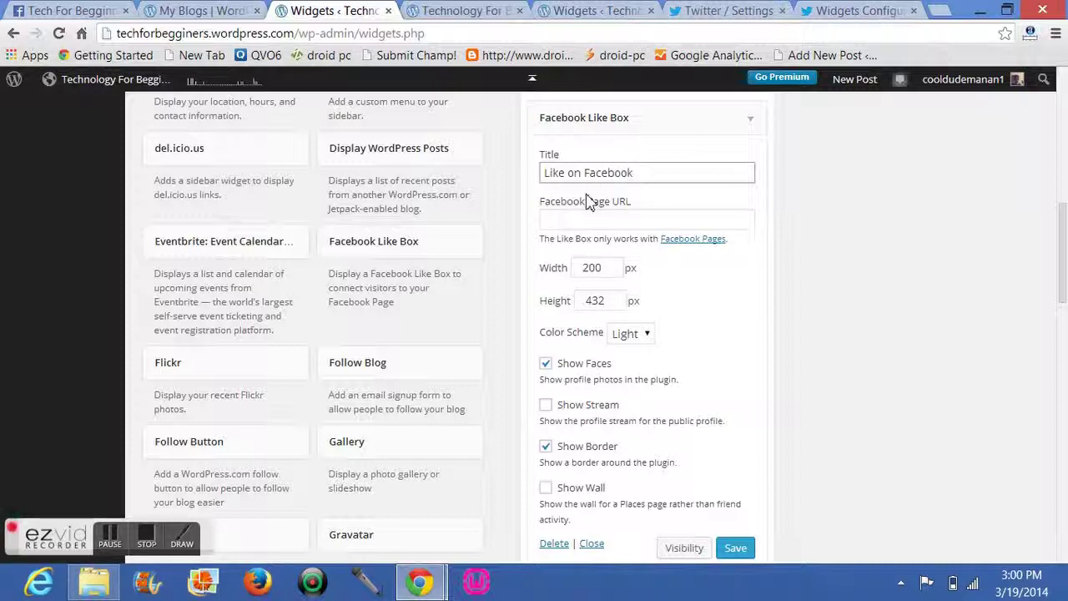
drag(674, 171, 520, 185)
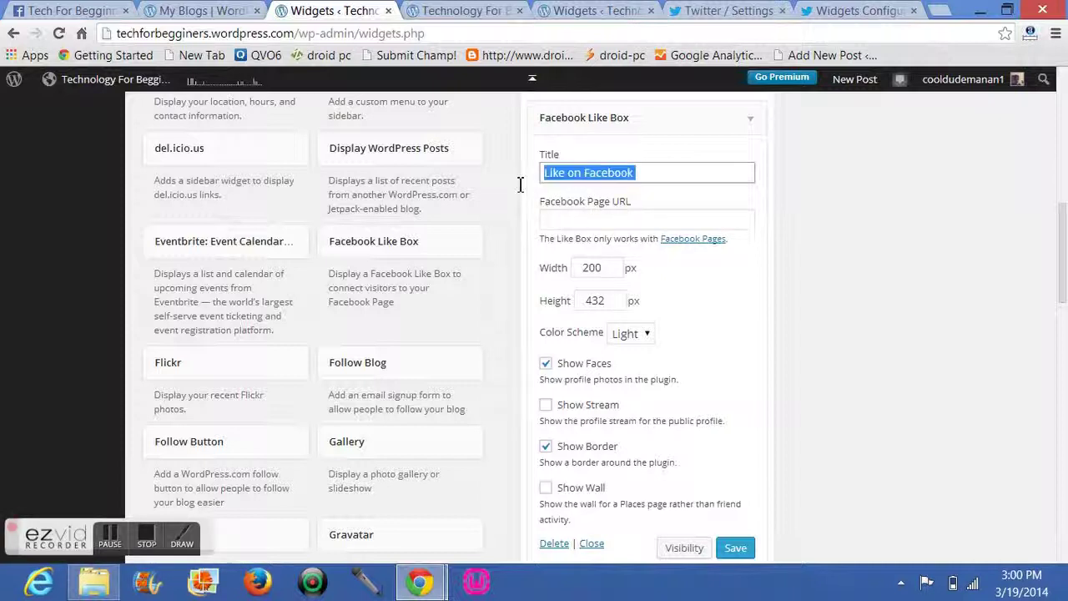
click(591, 217)
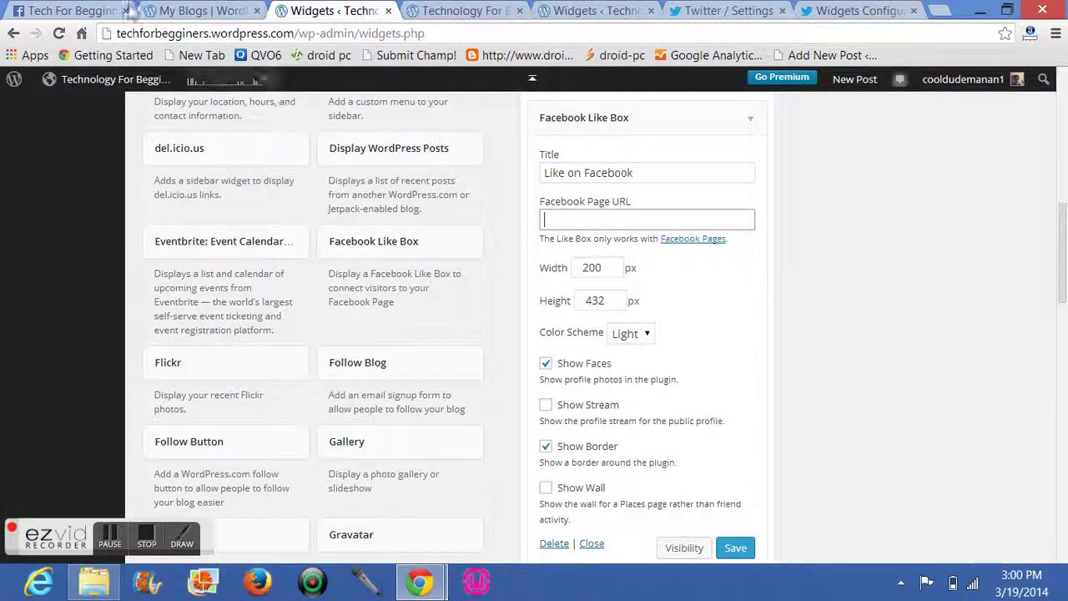
Step: Copy the Tech For Begginners Facebook page address and return to the Widgets tab
click(71, 10)
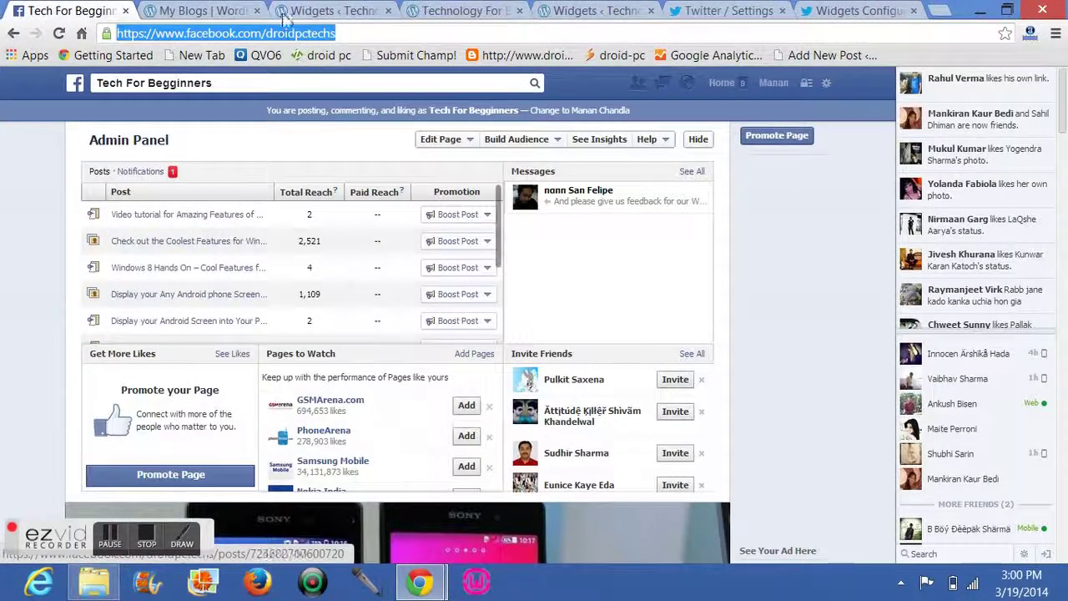
drag(339, 33, 92, 34)
click(92, 34)
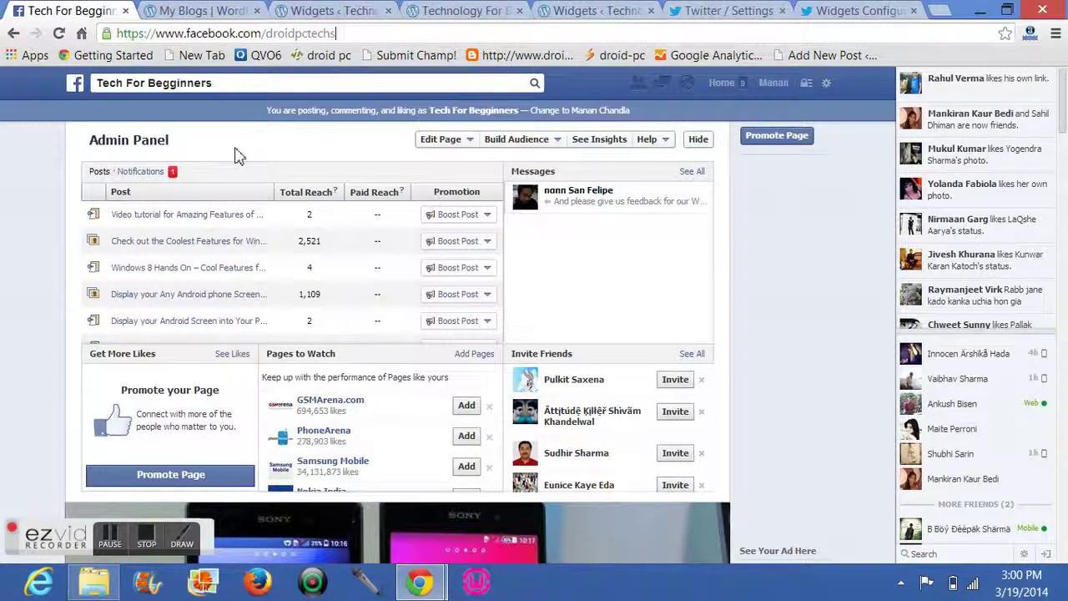
key(ctrl+plus)
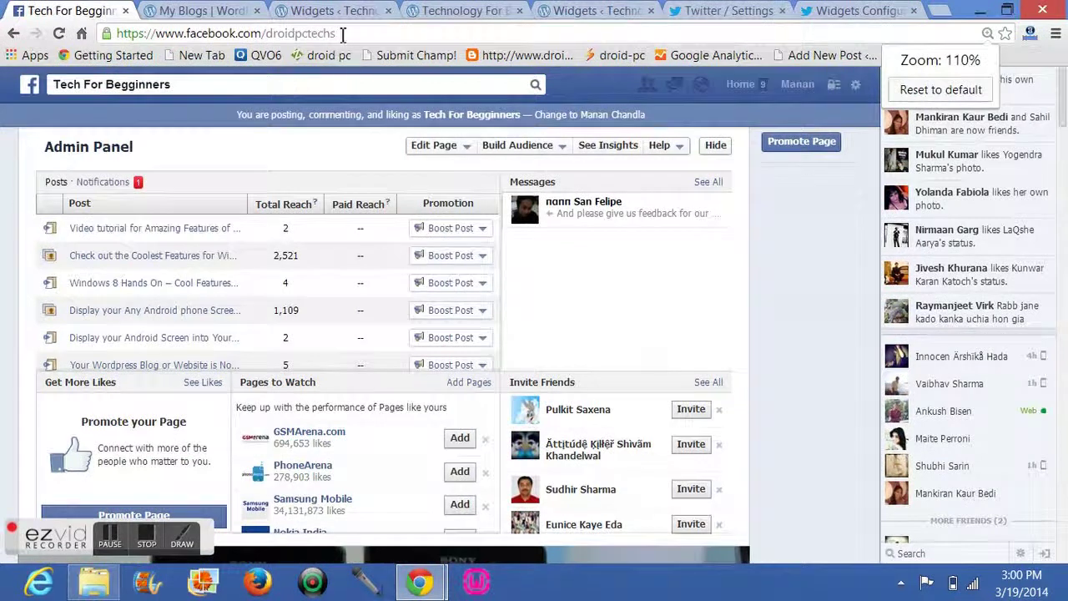
drag(342, 33, 117, 33)
key(ctrl+c)
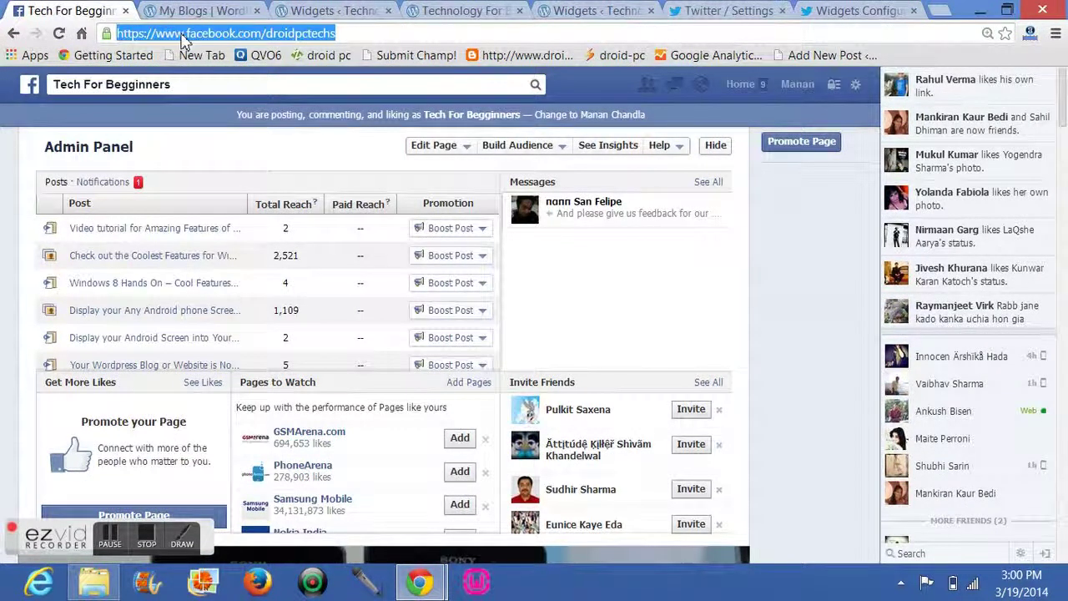
click(353, 10)
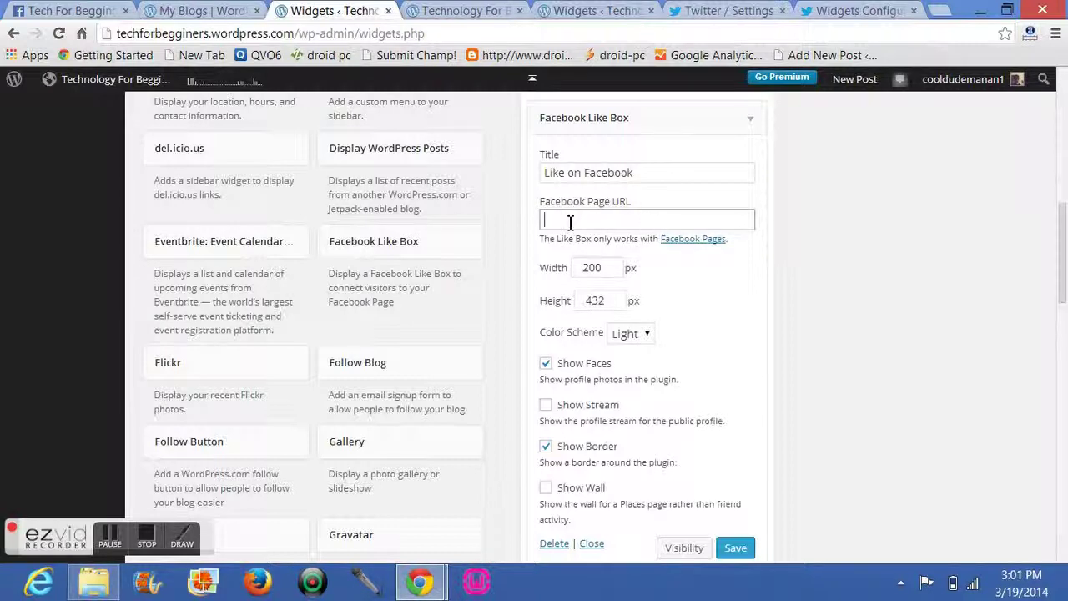
Step: Paste the Facebook page URL, keep the Light color scheme, and save the Like Box
key(ctrl+v)
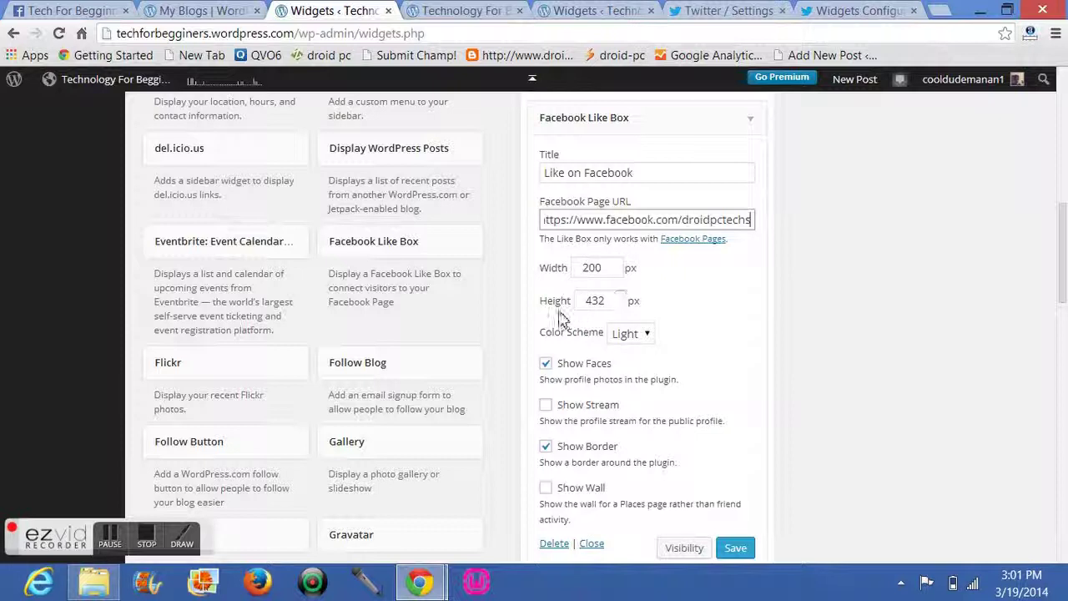
click(648, 338)
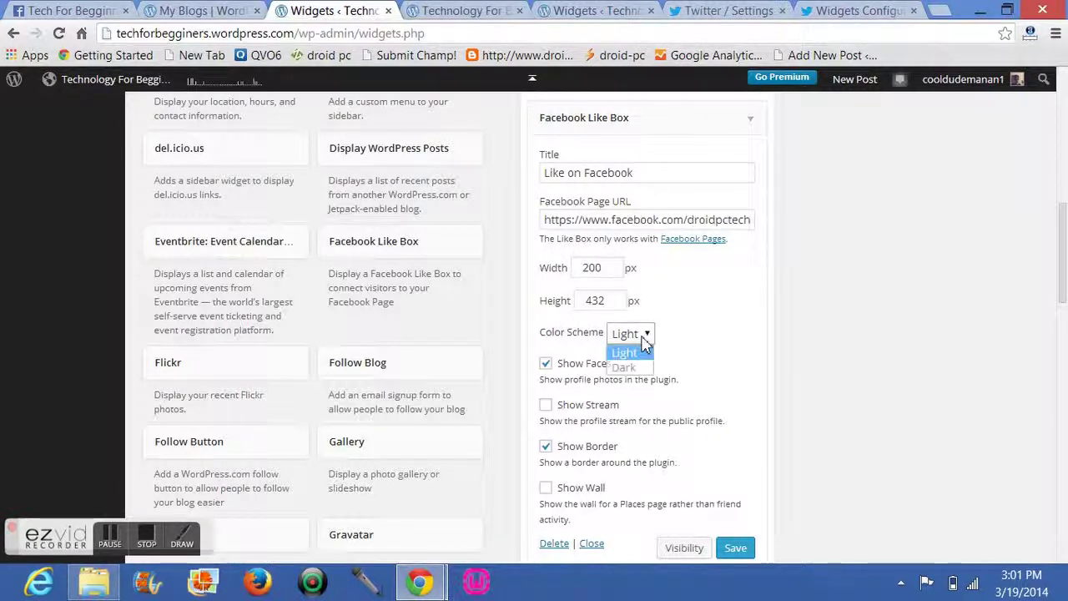
click(636, 361)
drag(1065, 219, 1065, 258)
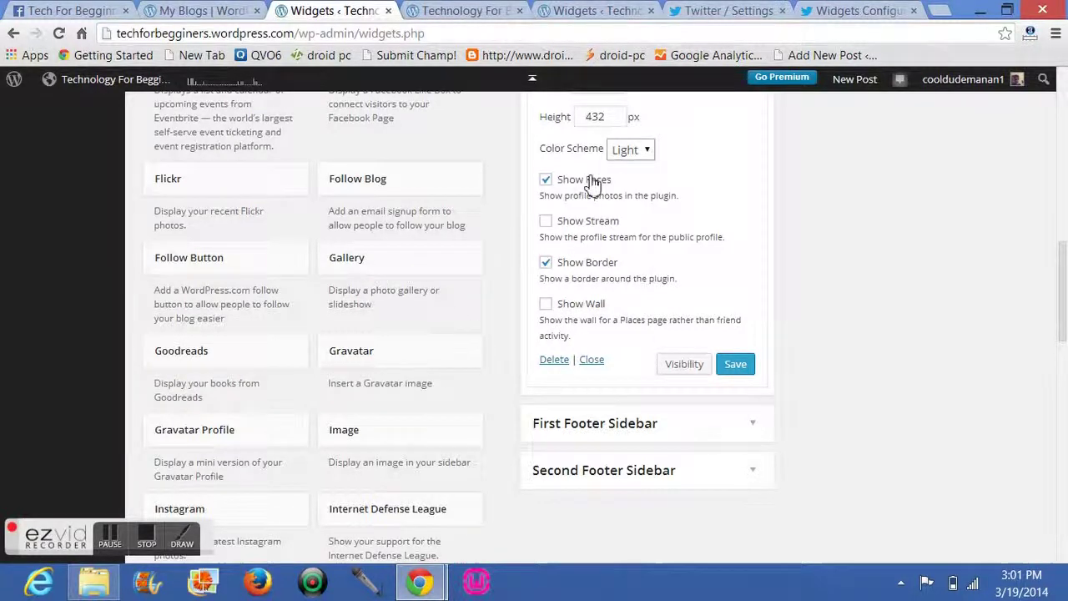
click(733, 367)
Step: Check the live blog sidebar's Like Us on Facebook box for Tech For Begginners
click(440, 10)
right_click(610, 320)
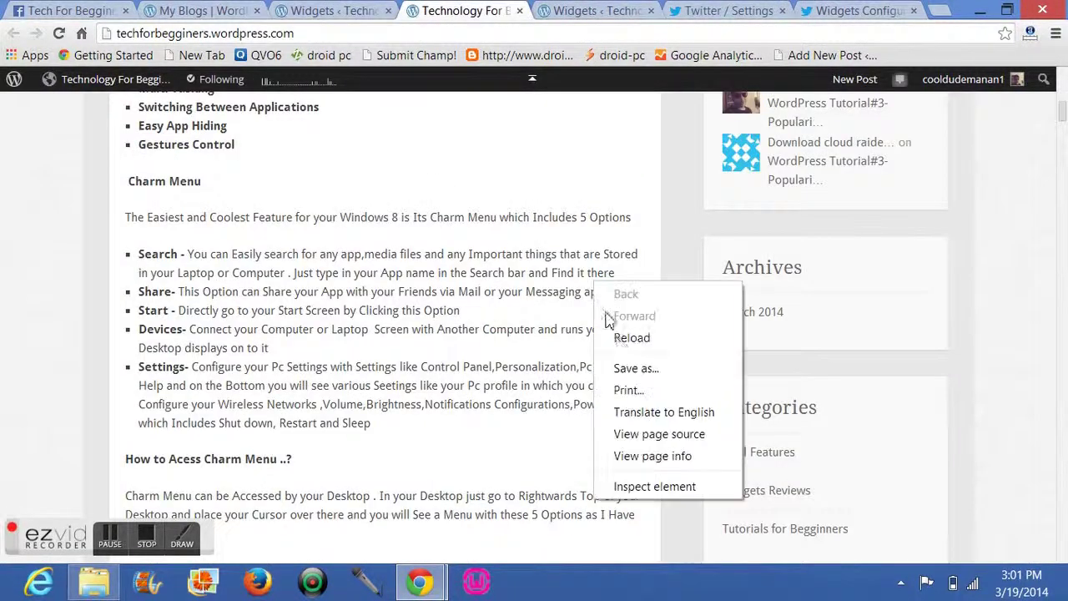
key(Escape)
drag(1063, 116, 1065, 152)
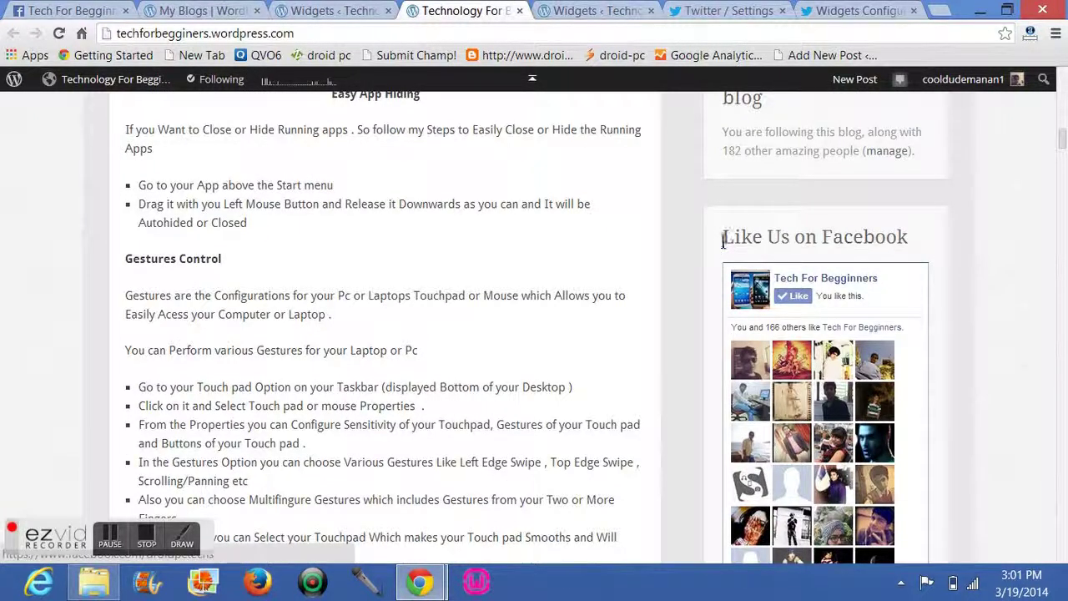
drag(723, 237, 935, 248)
click(929, 247)
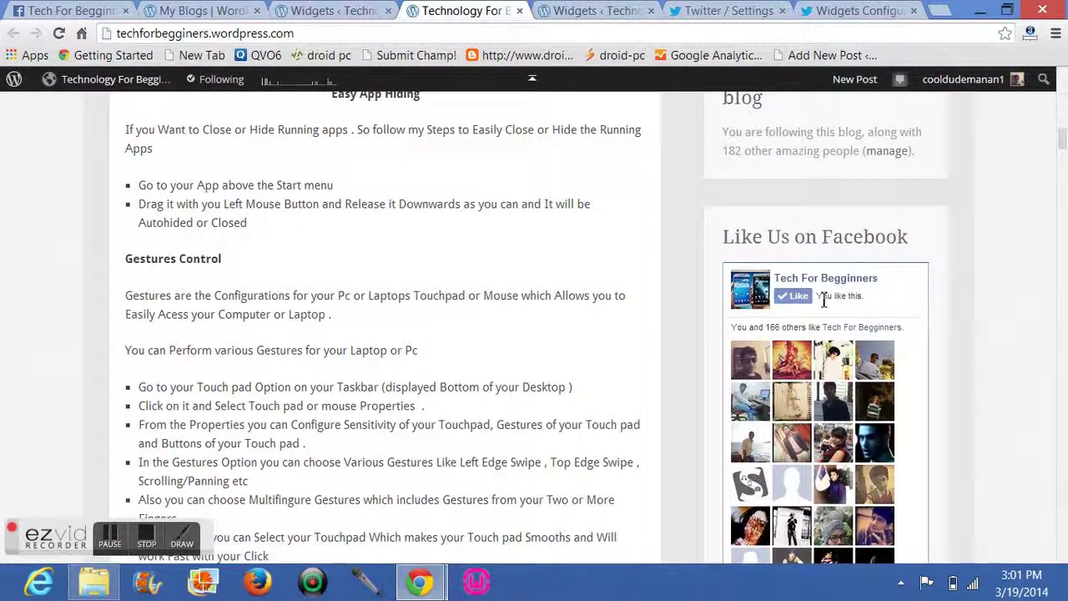
drag(904, 280, 805, 265)
drag(1064, 155, 1064, 160)
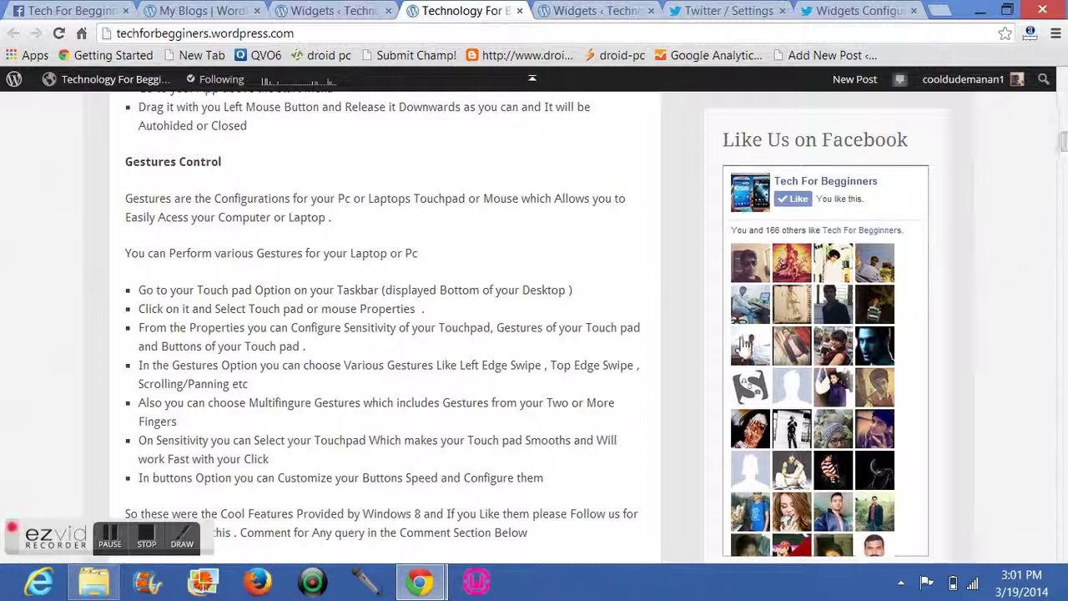
drag(1060, 143, 985, 150)
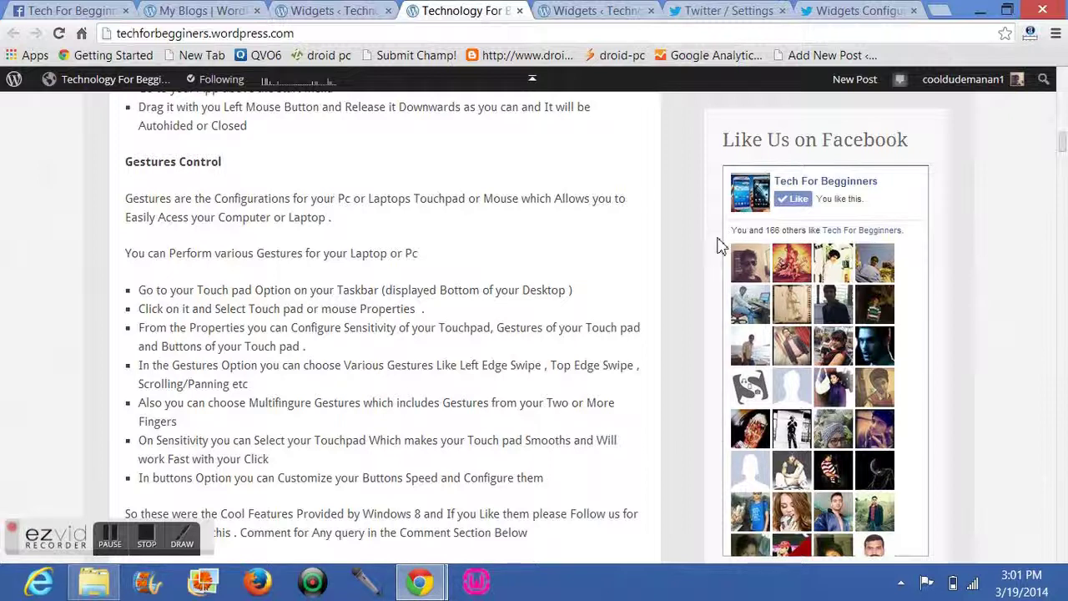
Step: Back on the Widgets admin page, add Twitter Timeline to the Main Sidebar
click(305, 9)
click(1066, 133)
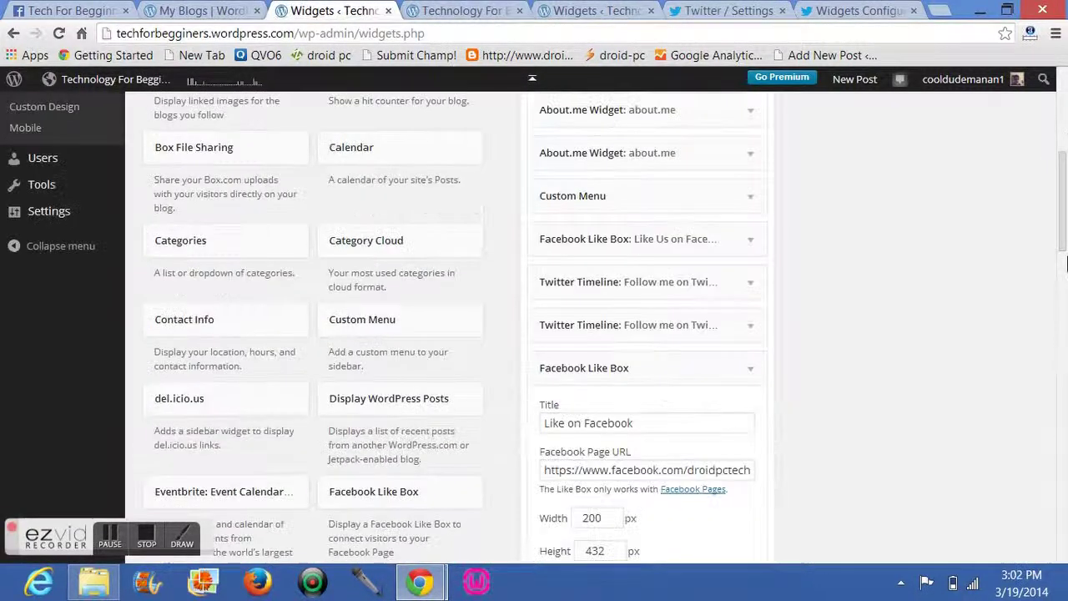
scroll(1055, 346, down, 9)
drag(1056, 388, 1005, 506)
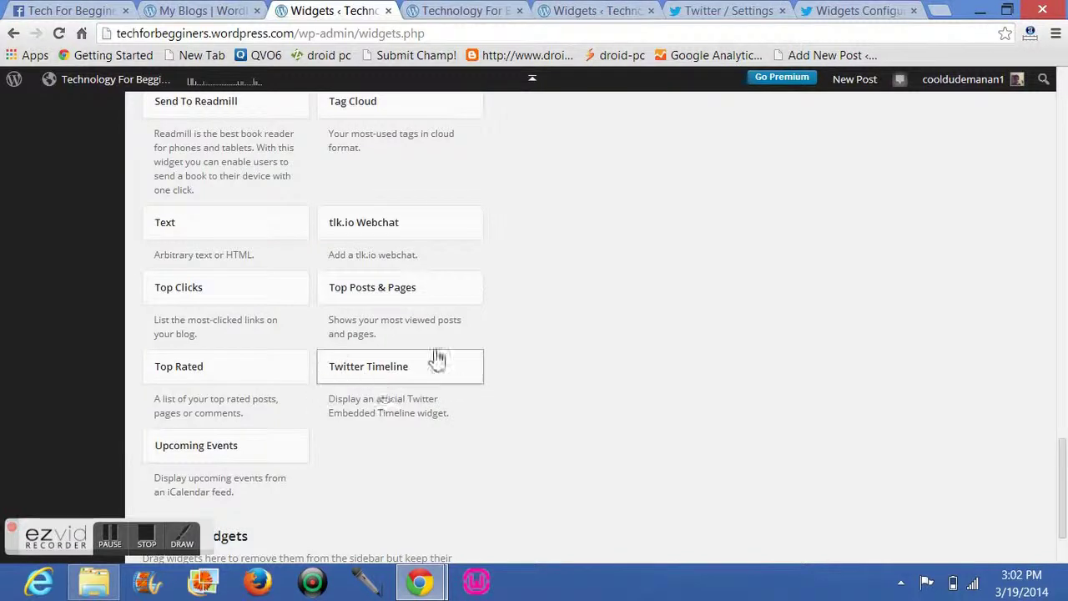
click(350, 375)
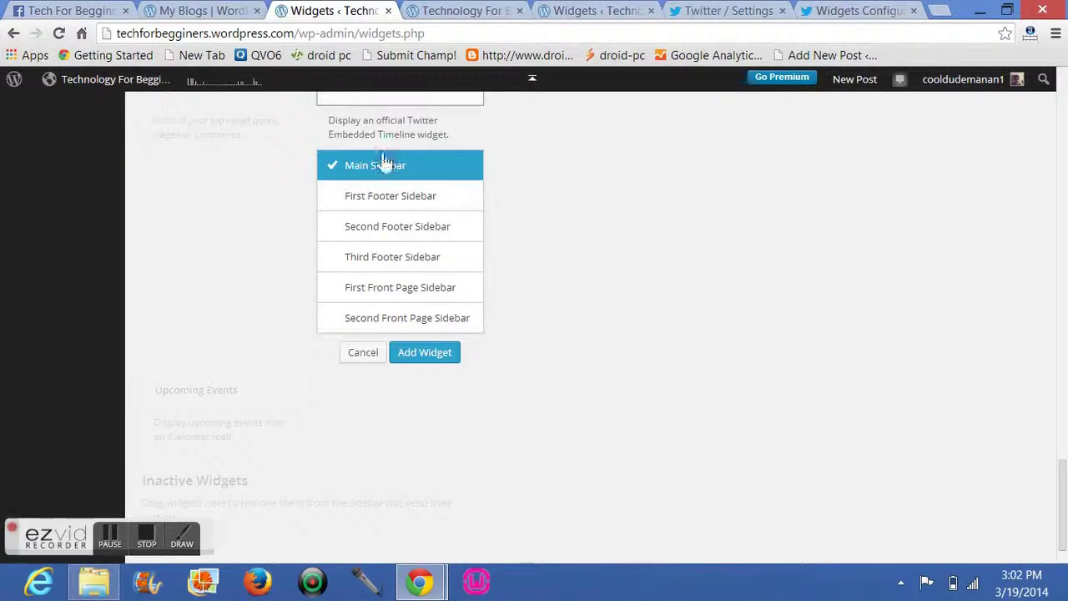
click(413, 359)
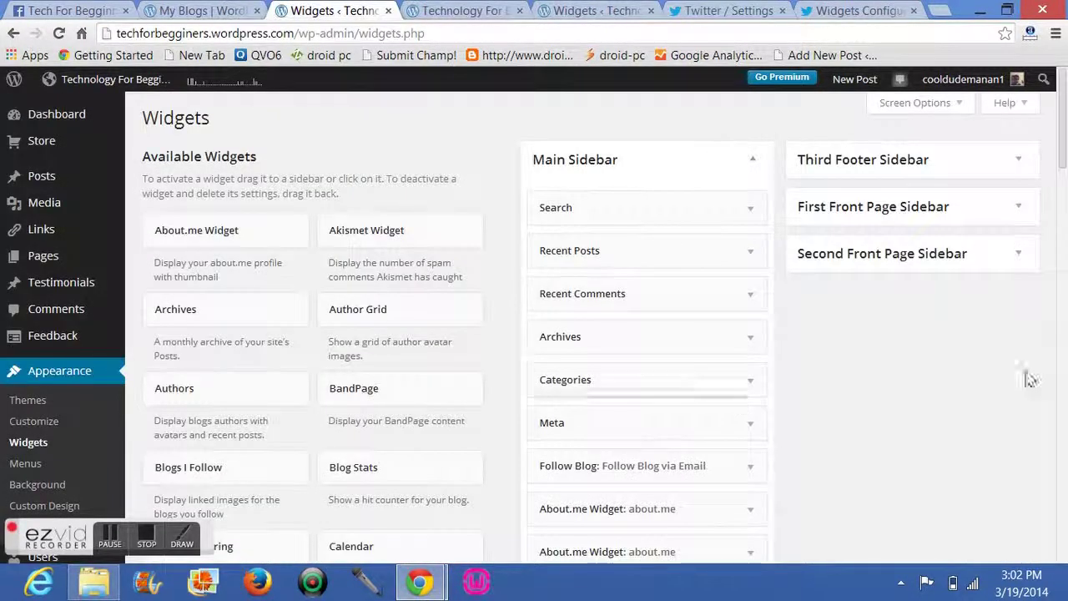
Step: Keep the title 'Follow me on Twitter' and height 400, and show 50 tweets
drag(1054, 270, 1056, 390)
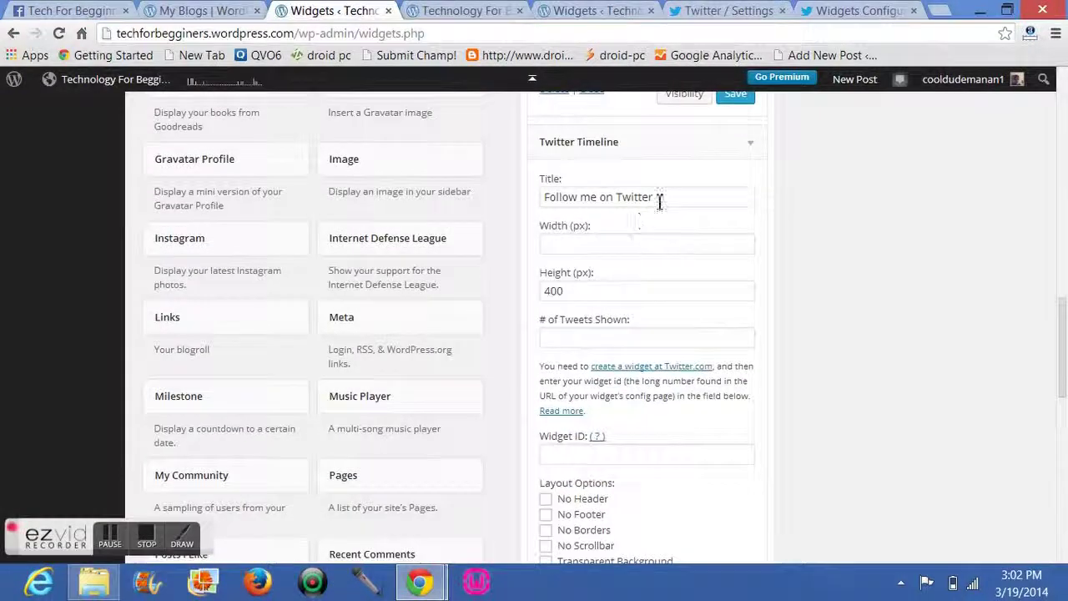
drag(660, 200, 525, 193)
click(682, 205)
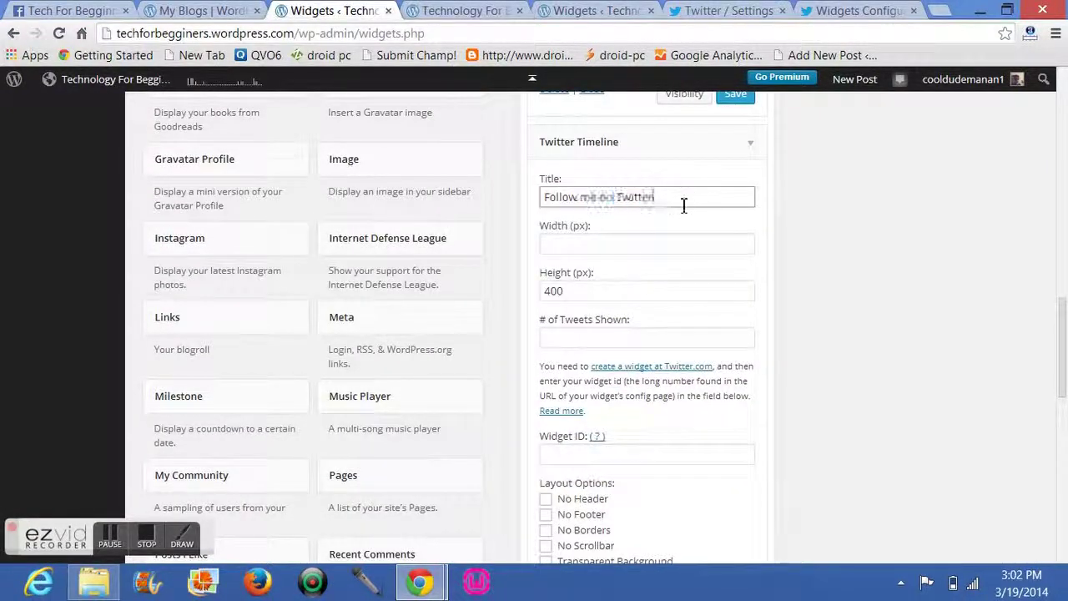
click(609, 242)
drag(535, 288, 610, 299)
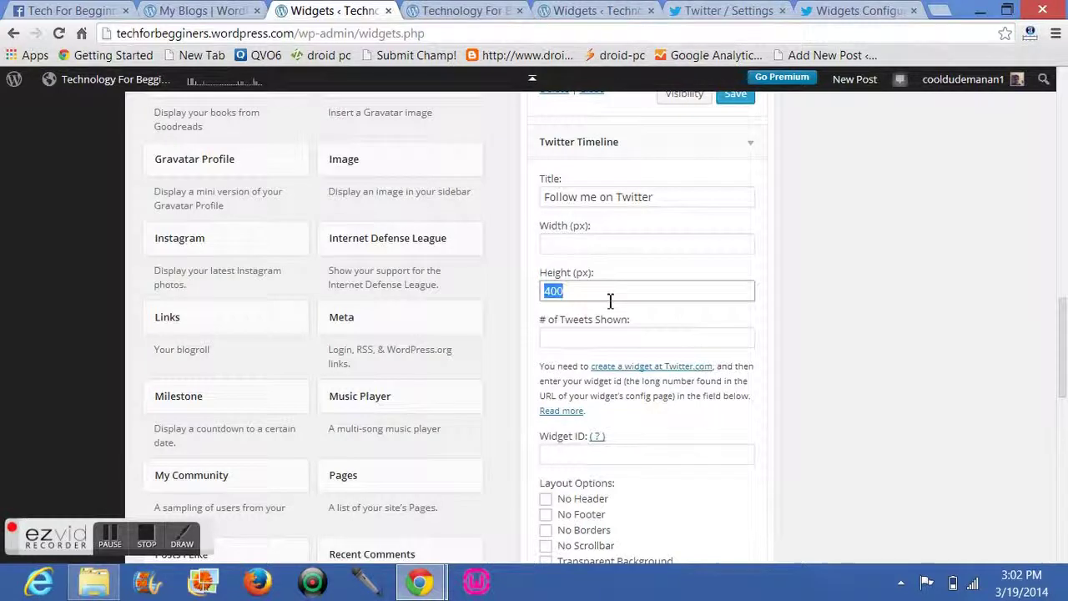
click(594, 297)
click(567, 340)
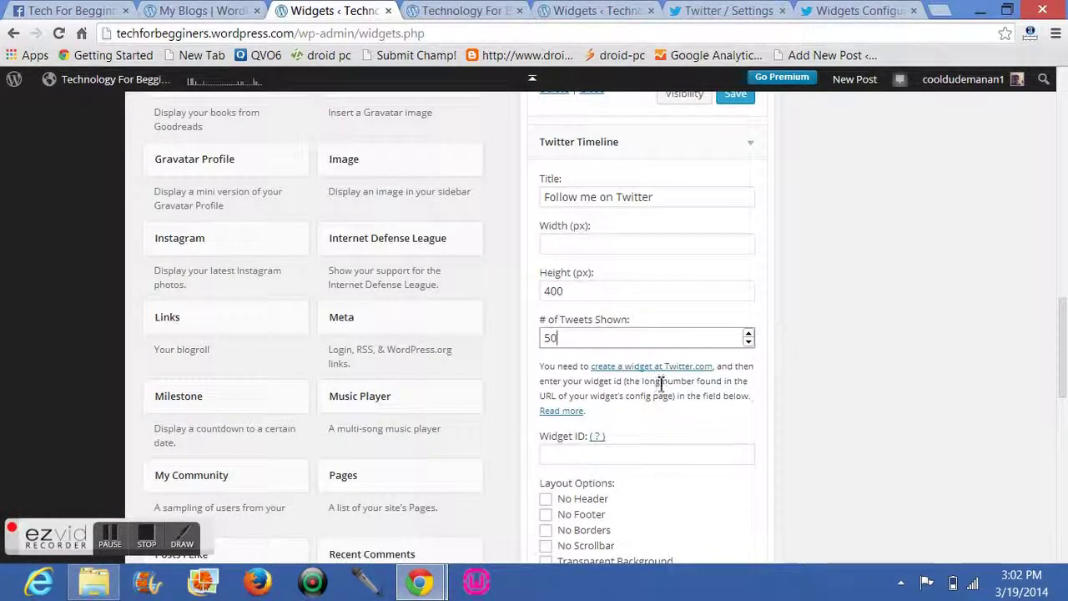
scroll(1018, 331, down, 1)
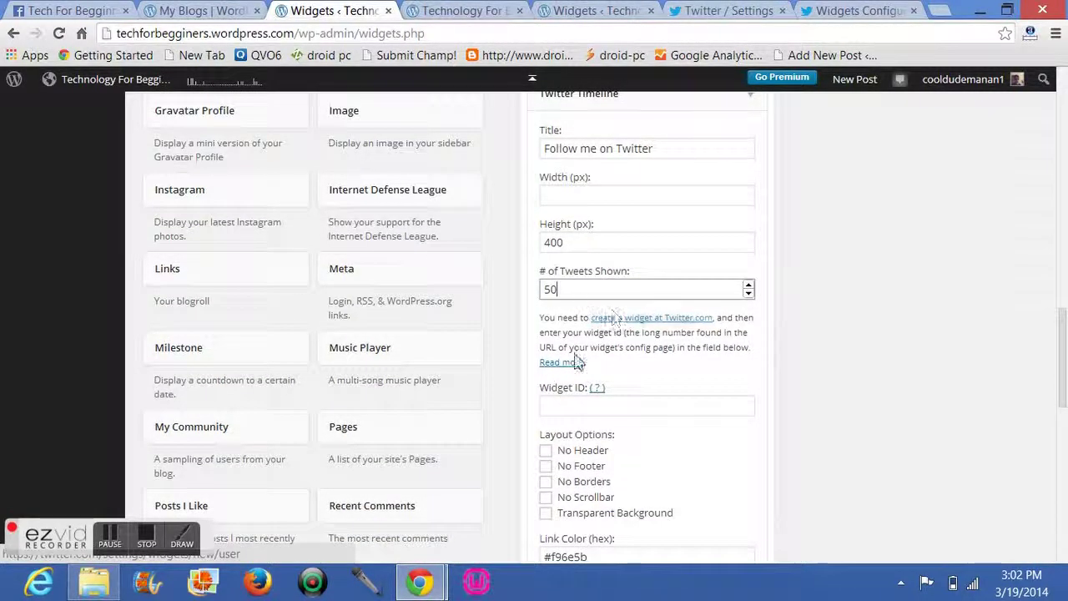
click(543, 398)
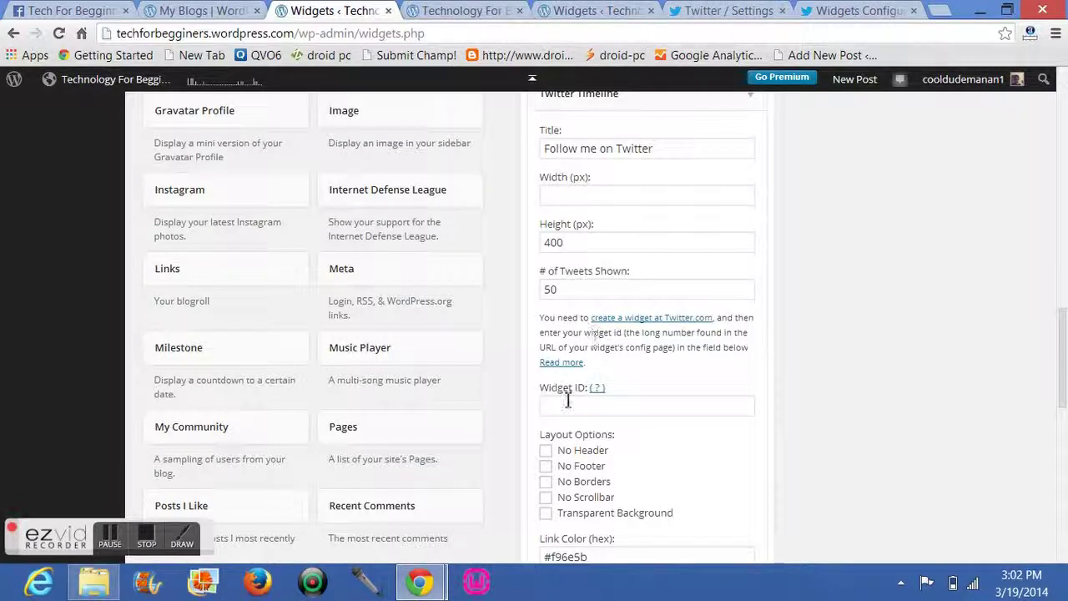
Step: Open Twitter's 'create a widget' page in a new tab
click(566, 403)
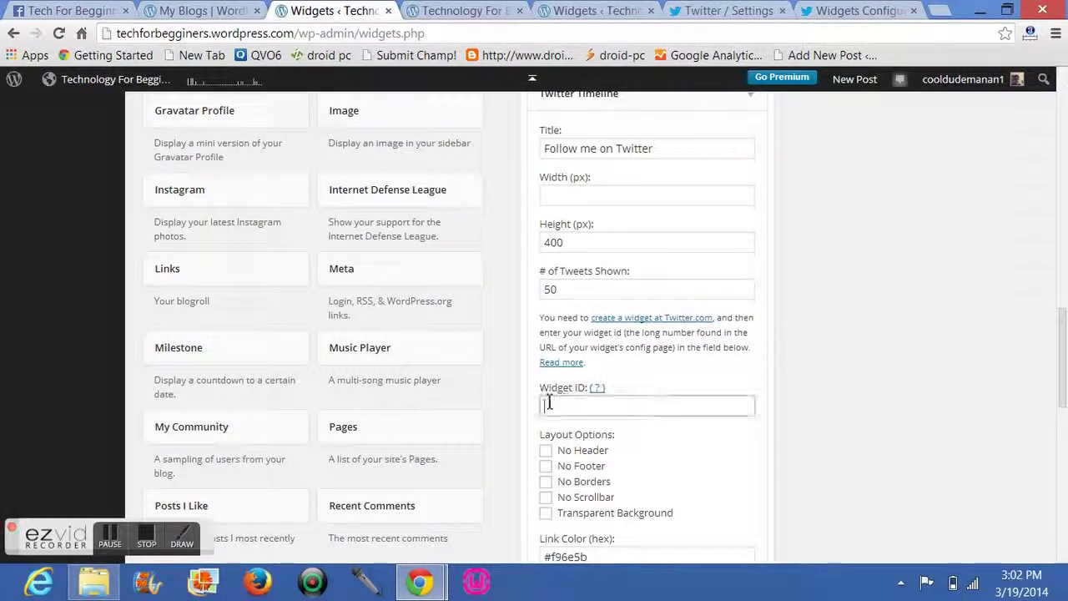
right_click(649, 324)
click(714, 332)
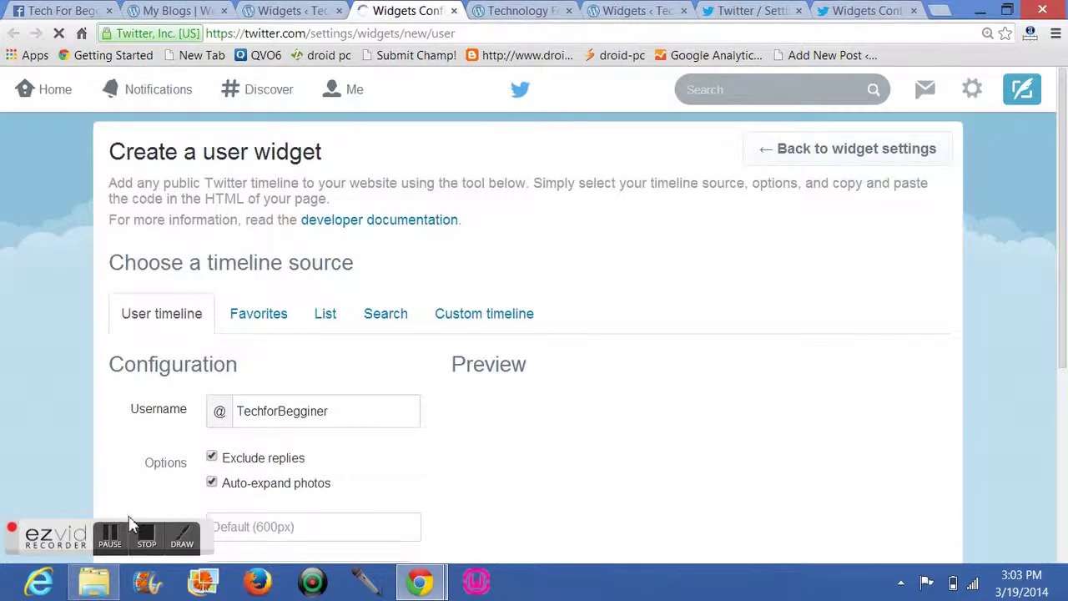
Step: Confirm the blog's Twitter username and keep the Light theme in the user widget form
key(ctrl+plus)
drag(412, 281, 389, 223)
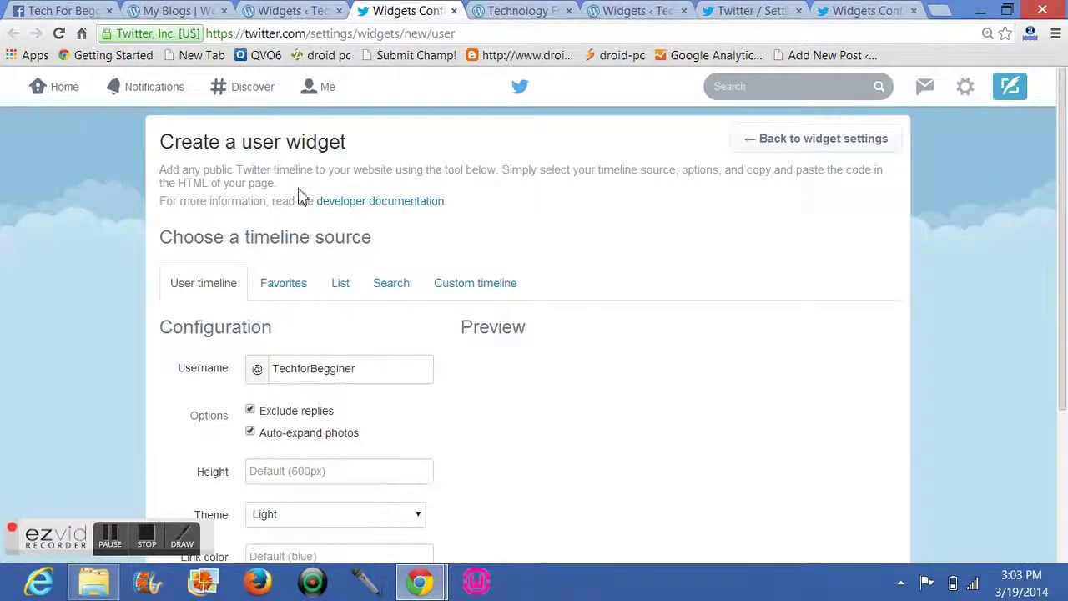
scroll(584, 317, down, 2)
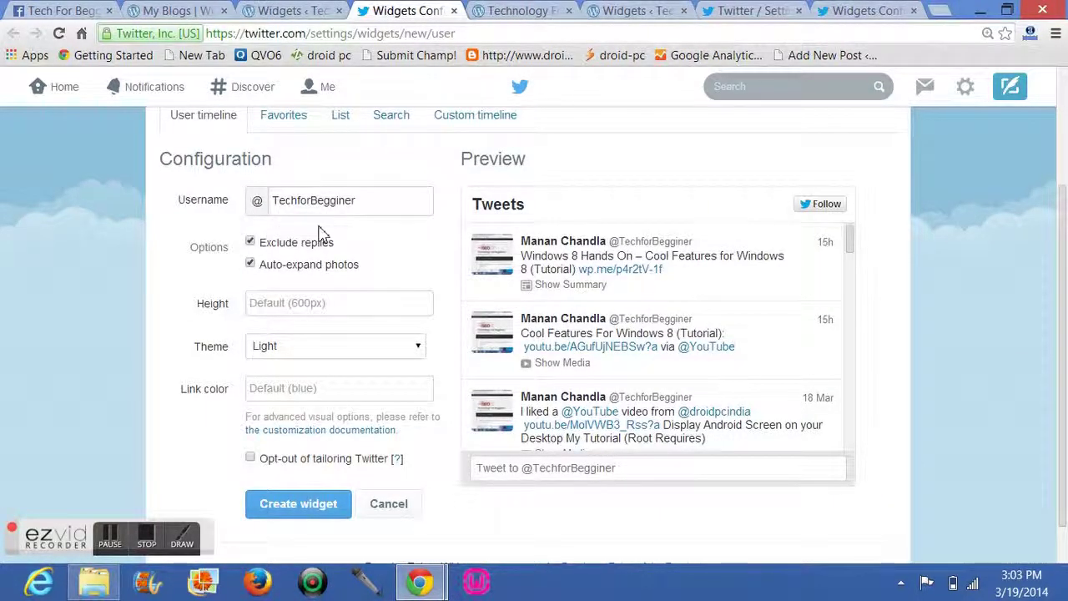
drag(381, 198, 285, 194)
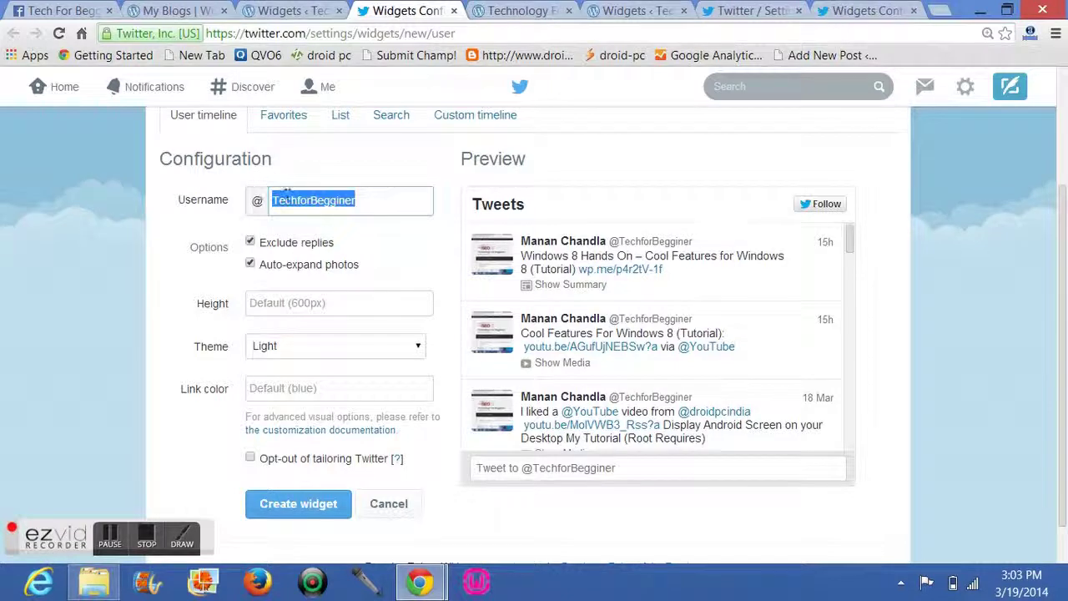
click(377, 197)
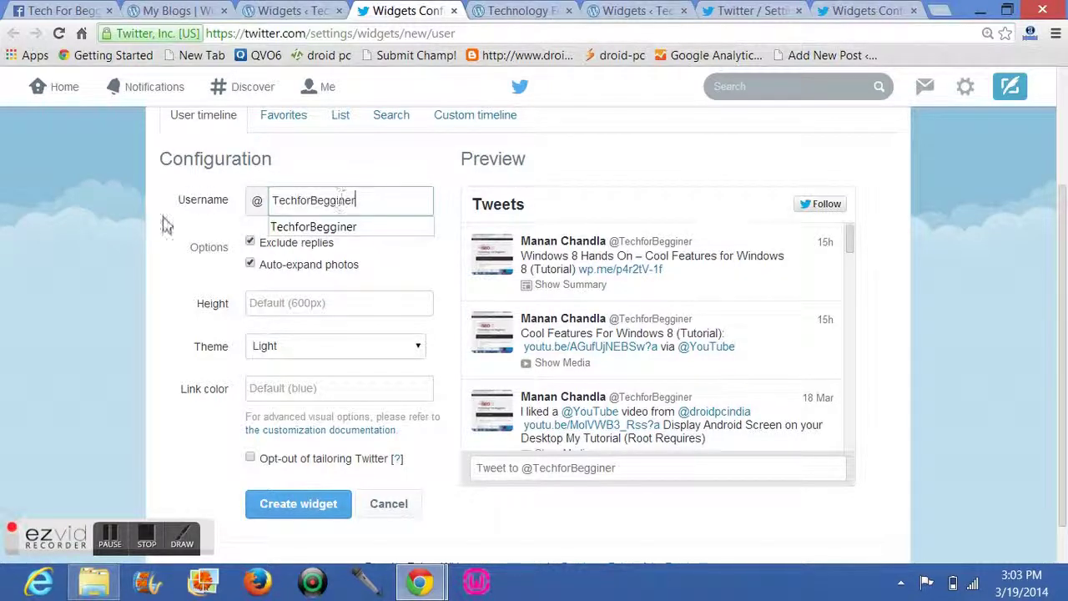
click(272, 252)
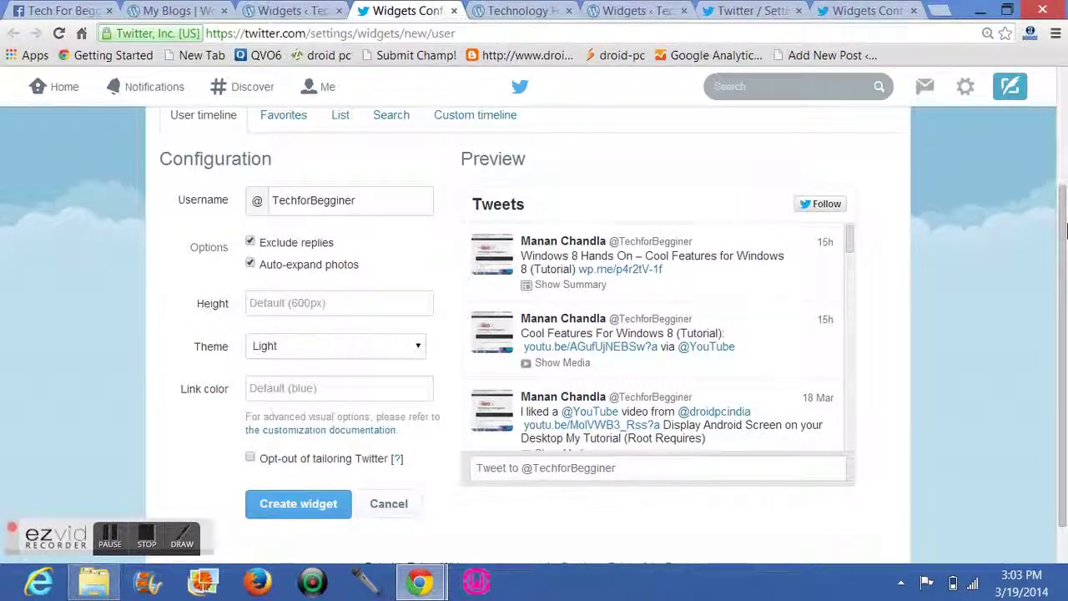
scroll(913, 256, down, 1)
click(409, 330)
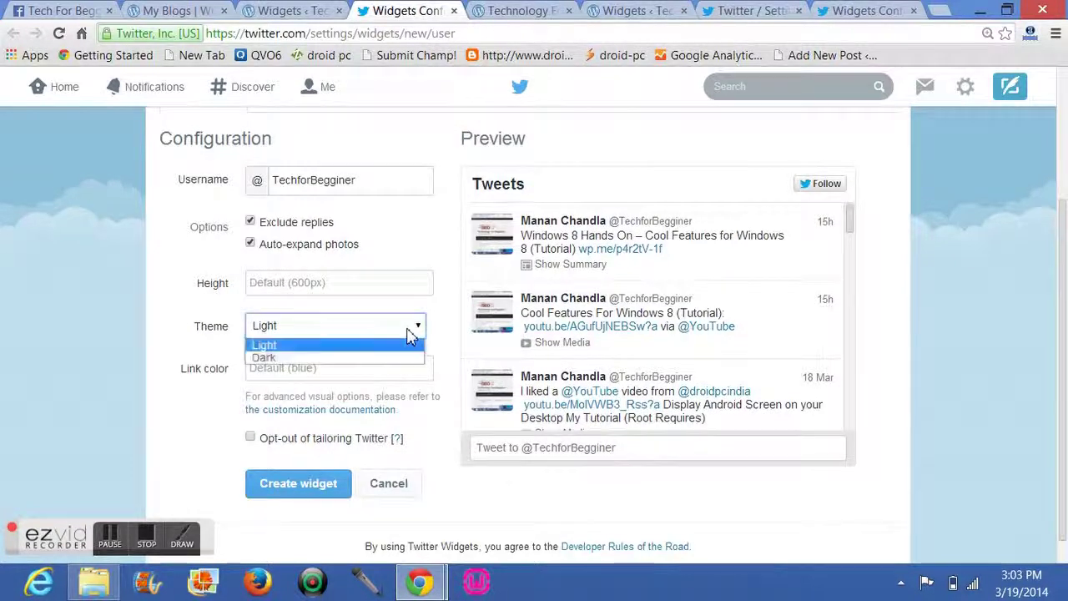
click(269, 326)
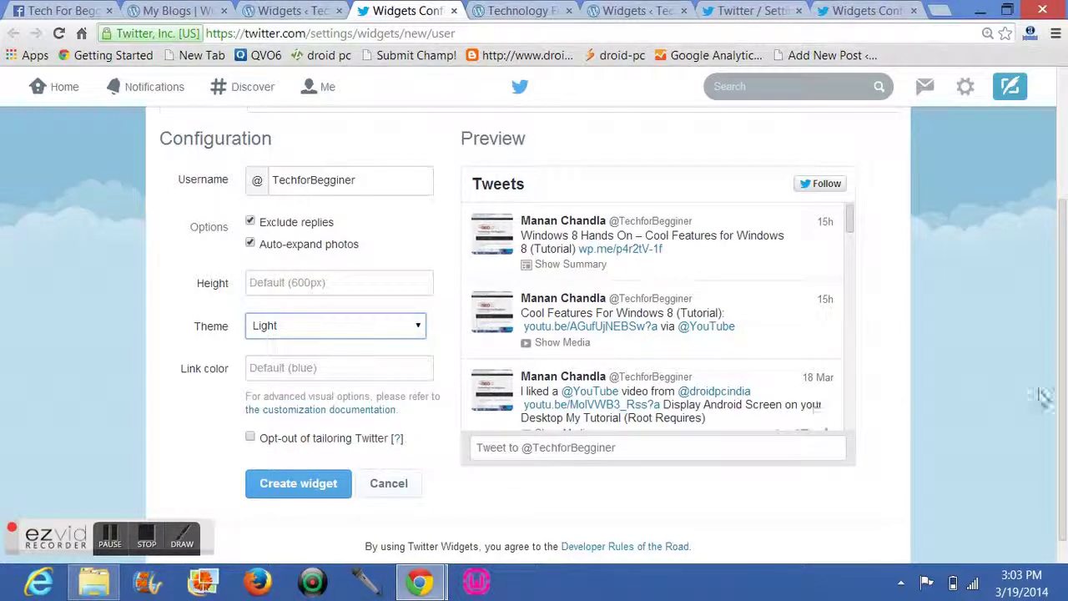
scroll(1043, 398, down, 1)
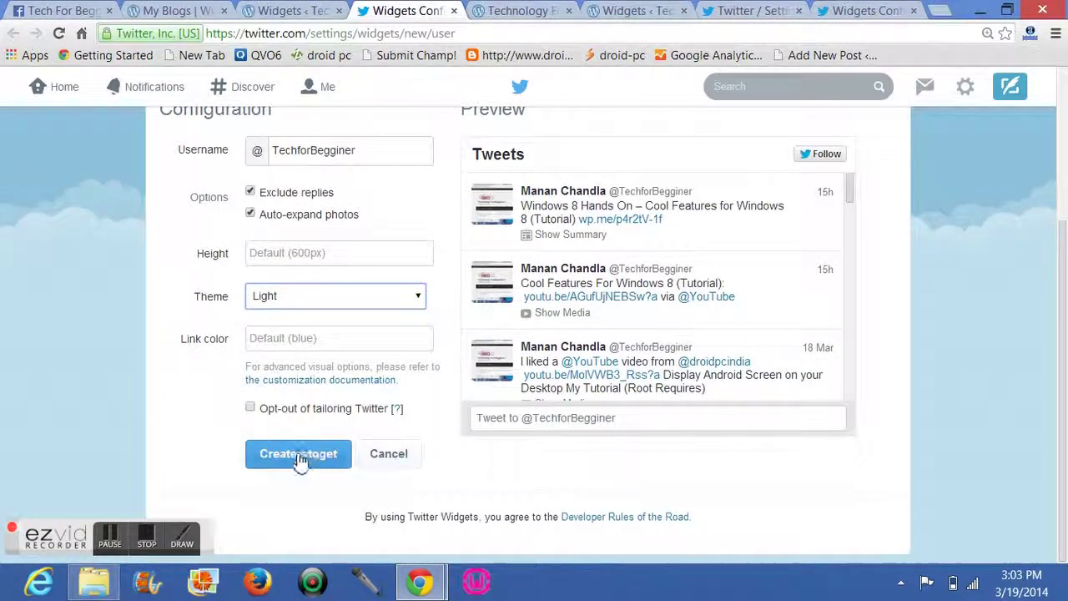
Step: Create the Twitter widget, then select its embed code and the widget ID
click(299, 455)
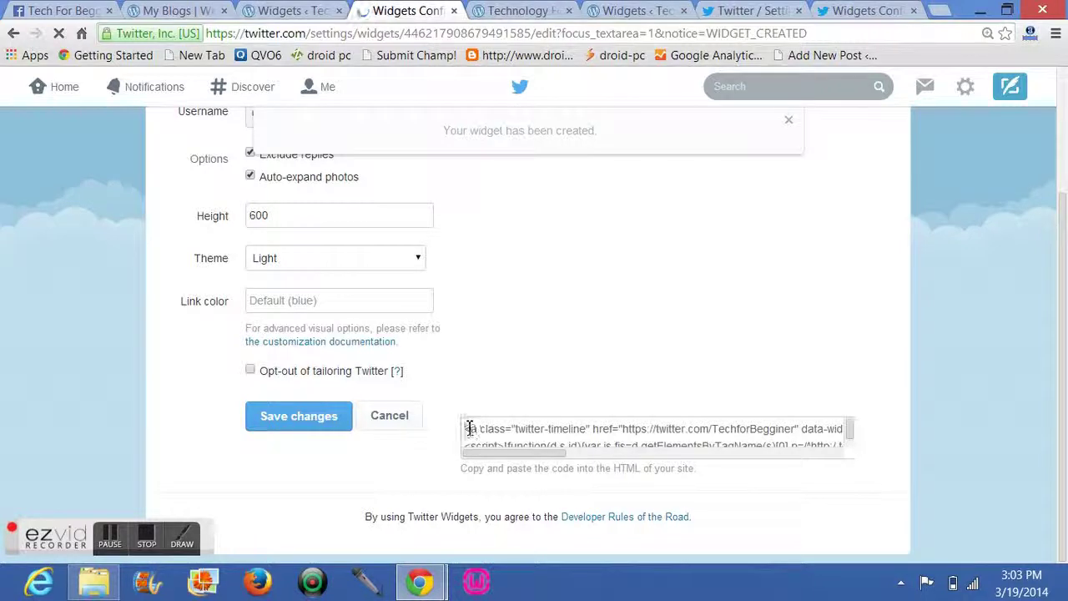
mouse_move(470, 428)
mouse_down()
mouse_move(772, 445)
mouse_move(459, 429)
mouse_up()
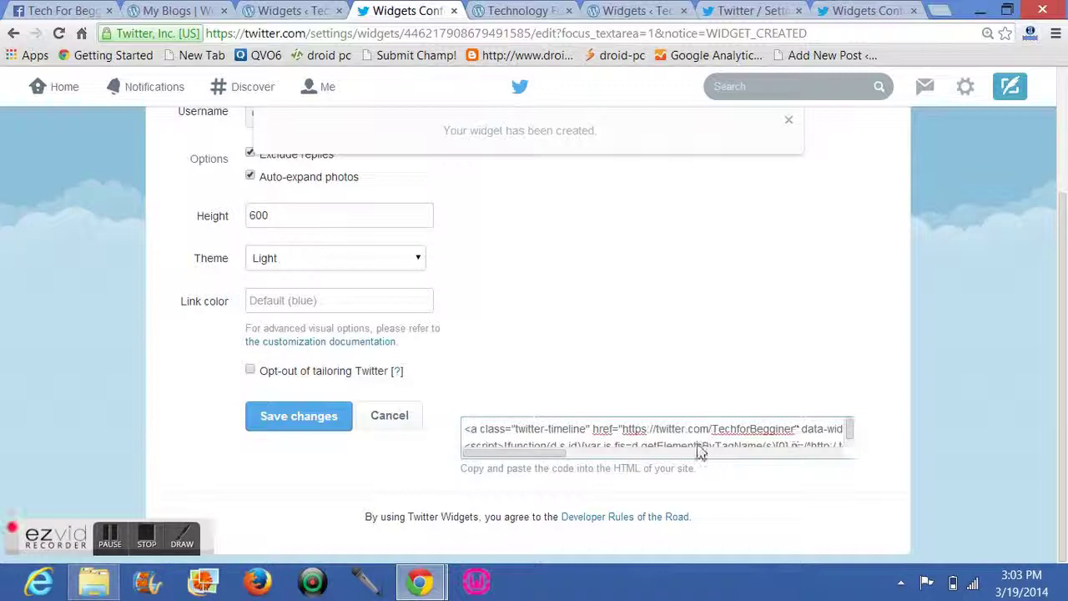
drag(848, 428, 1065, 129)
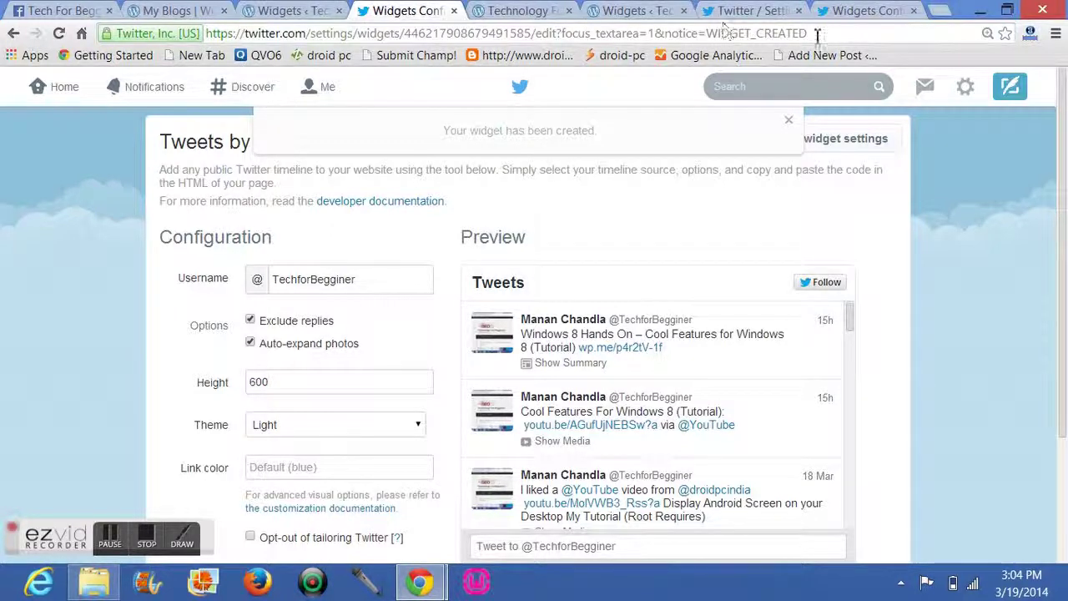
Step: Zoom in and select the whole widget ID number in the Twitter widget page's address
drag(818, 35, 872, 40)
drag(407, 33, 471, 39)
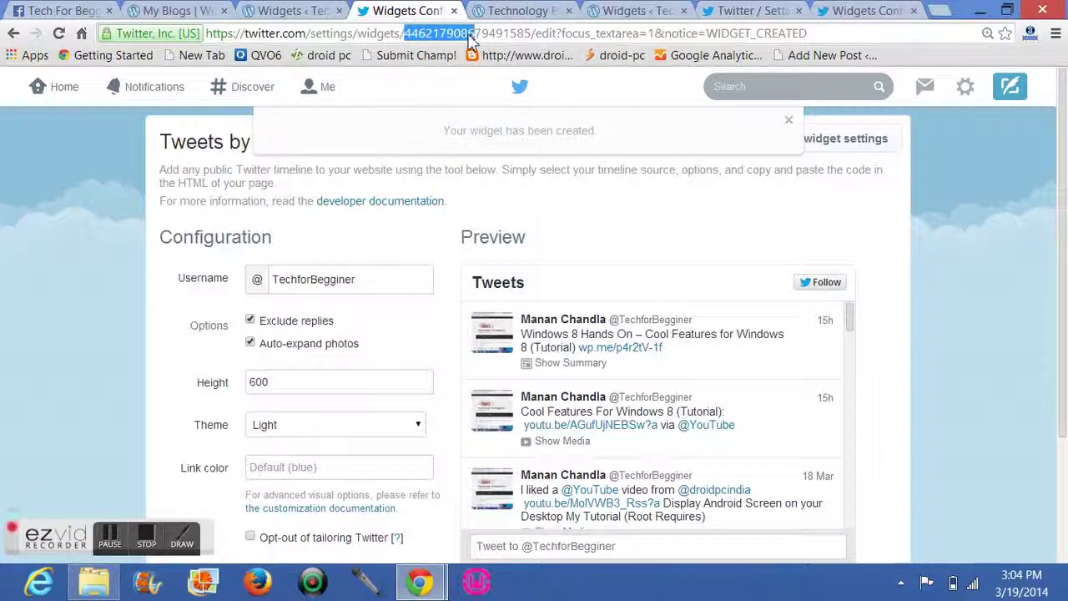
key(ctrl+plus)
key(ctrl+plus)
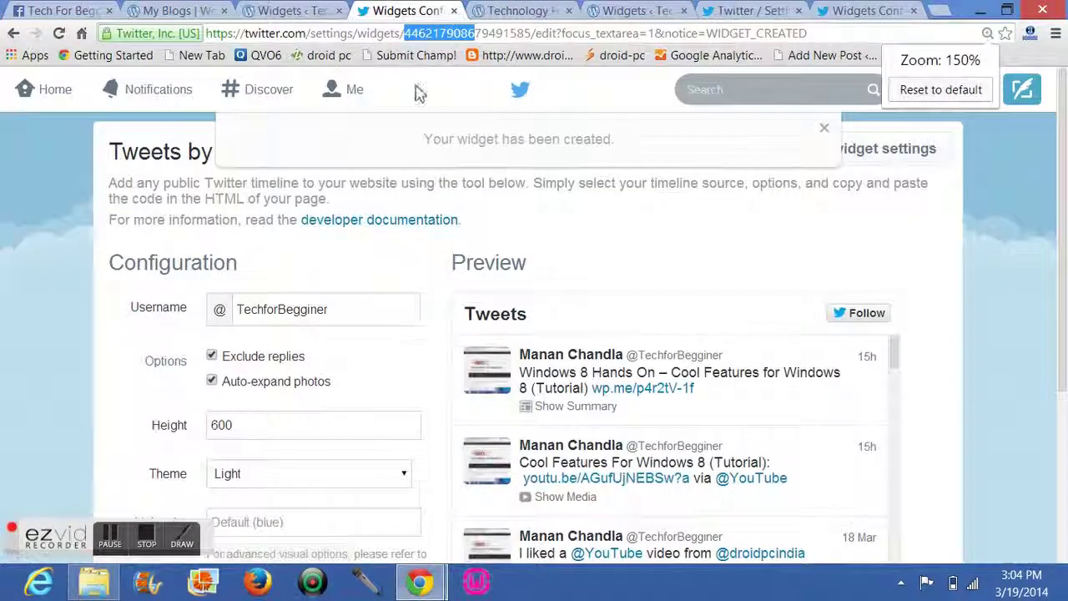
drag(406, 34, 528, 28)
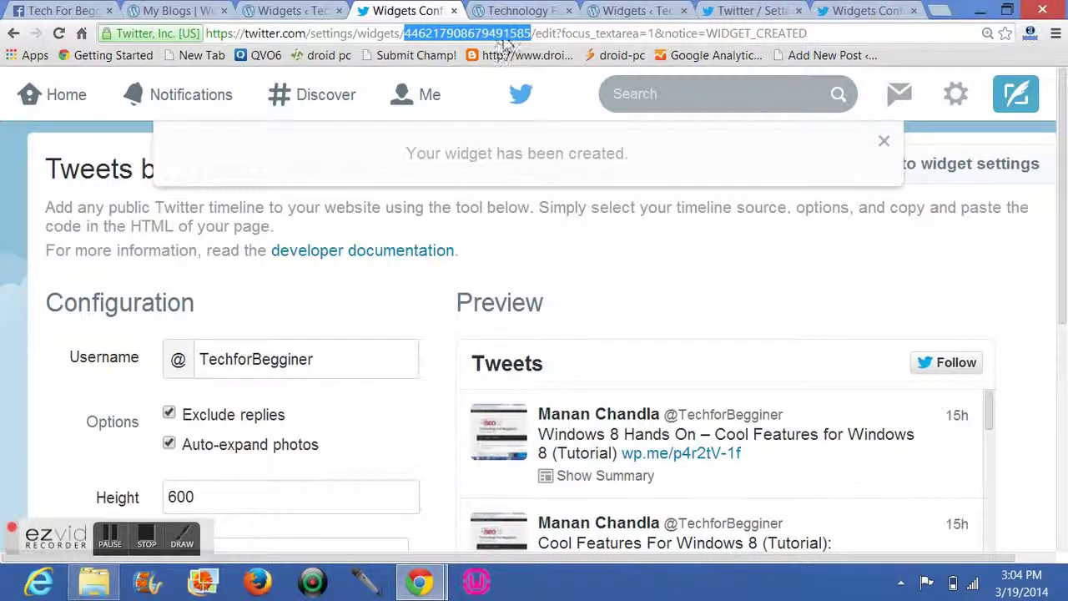
click(405, 34)
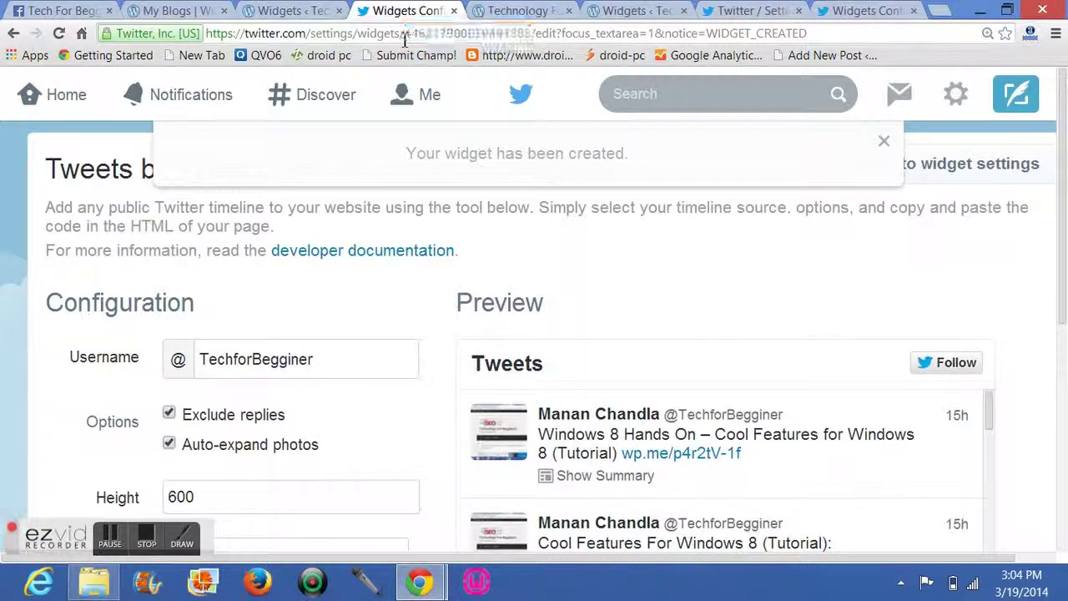
drag(412, 35, 519, 32)
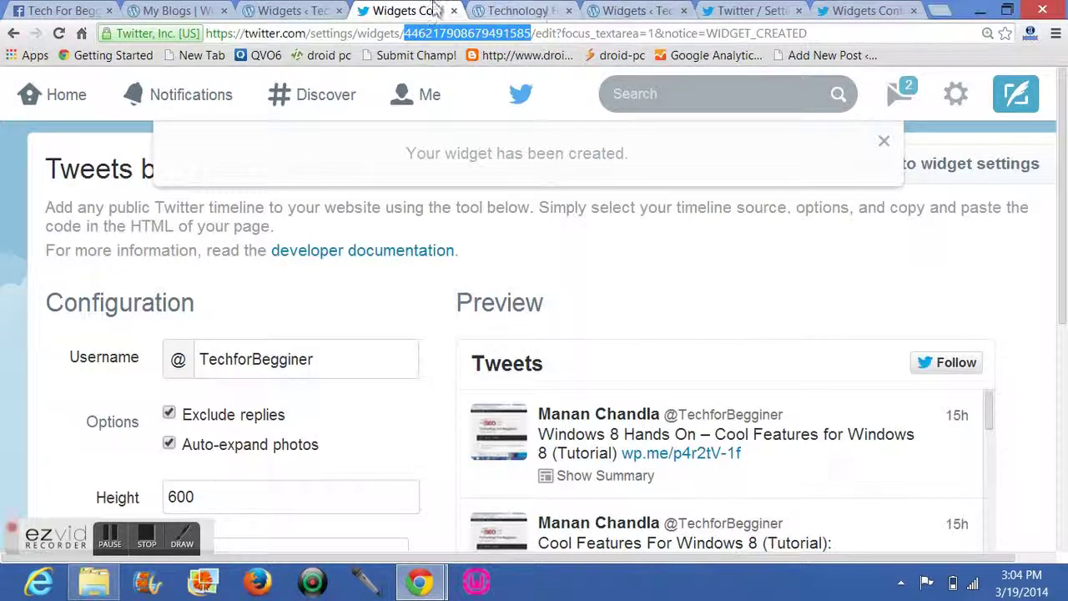
Step: Paste the copied Twitter widget ID into WordPress's Widget ID field, then clear it again
click(293, 10)
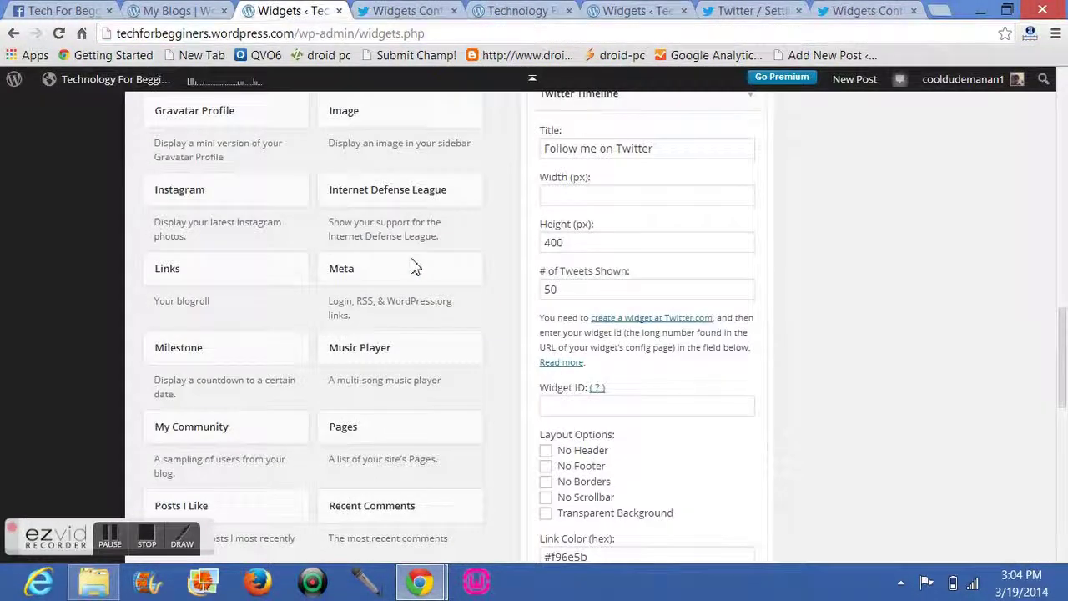
click(572, 407)
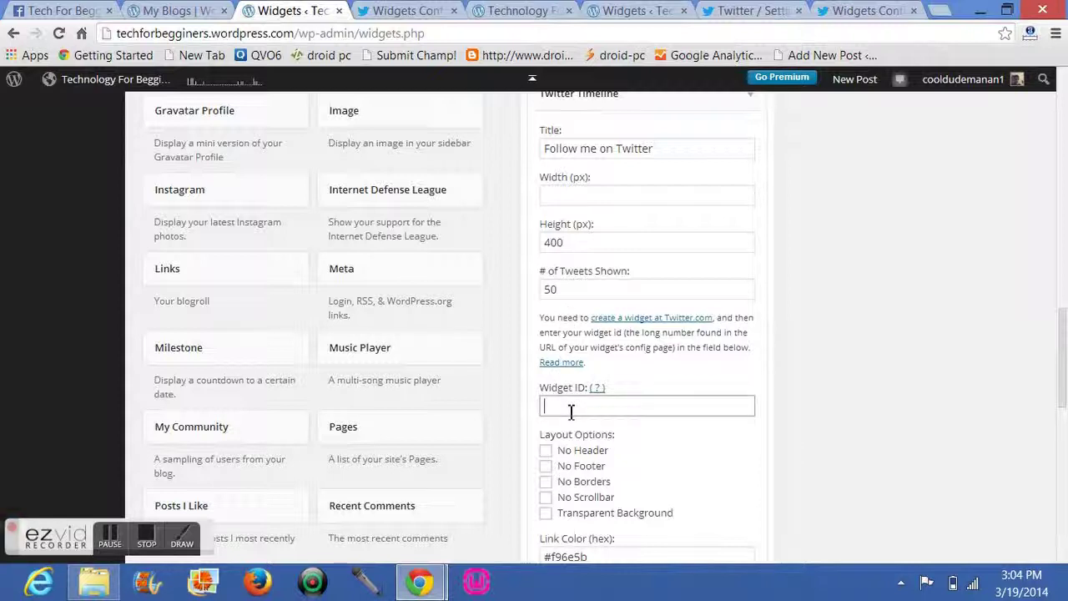
key(ctrl+v)
key(ctrl+a)
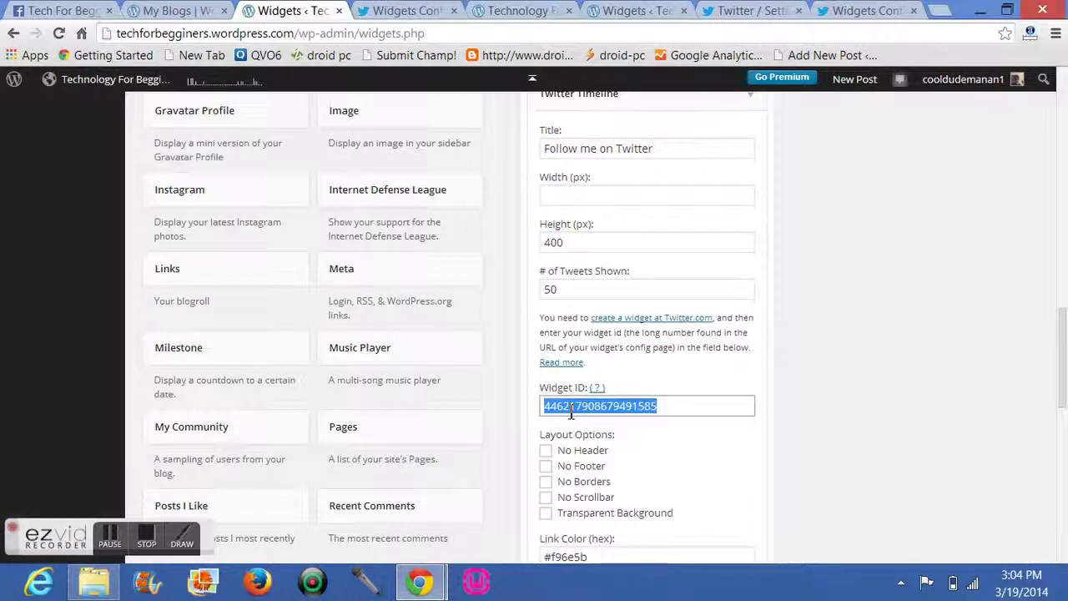
key(BackSpace)
Step: Keep the Light timeline theme in the Twitter Timeline widget settings
scroll(635, 393, down, 1)
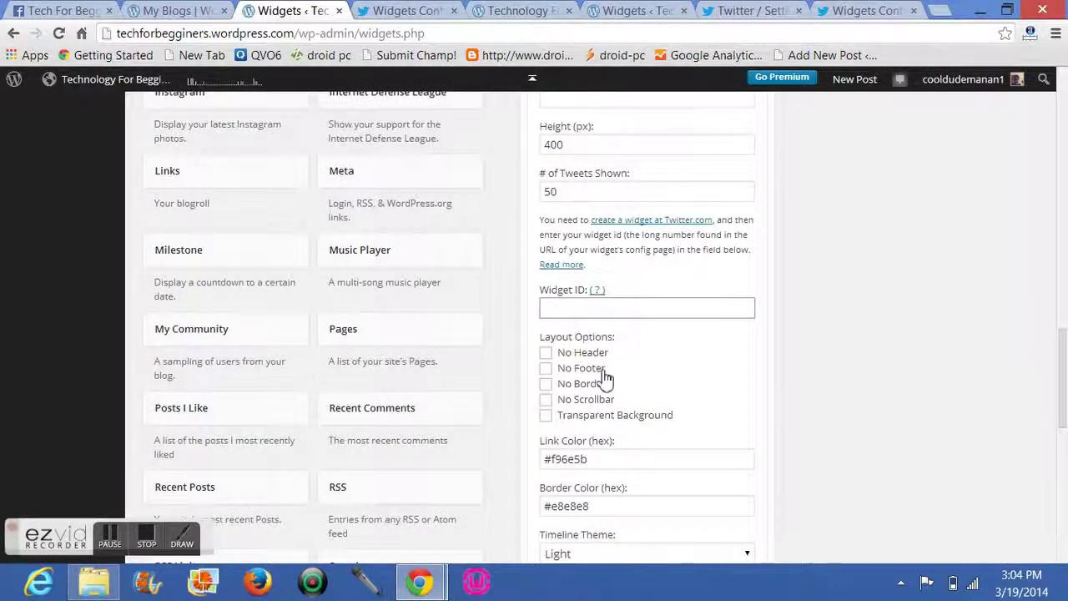
scroll(704, 410, down, 1)
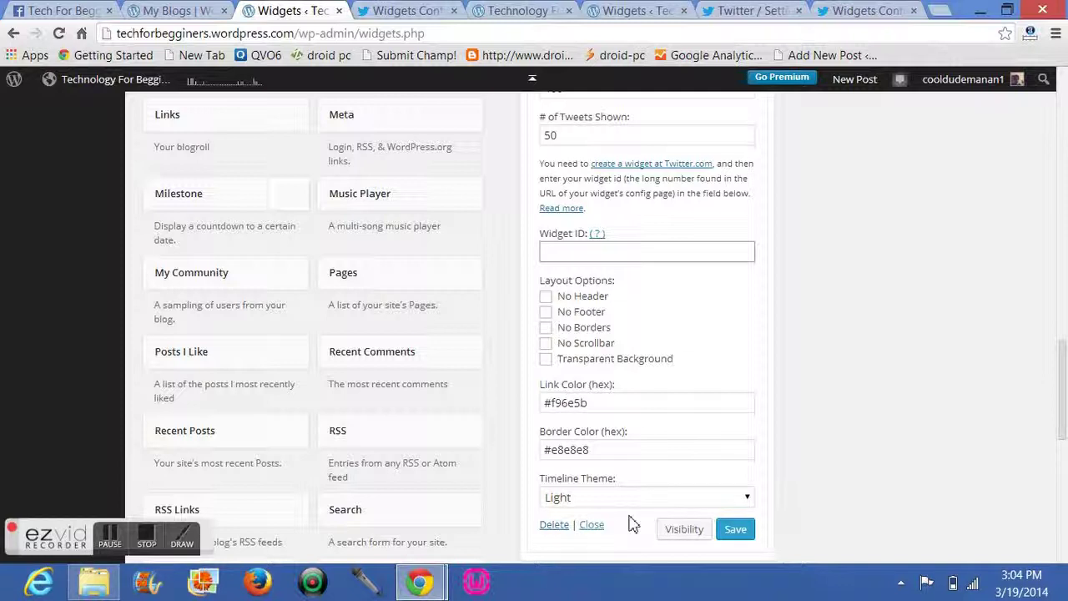
click(655, 499)
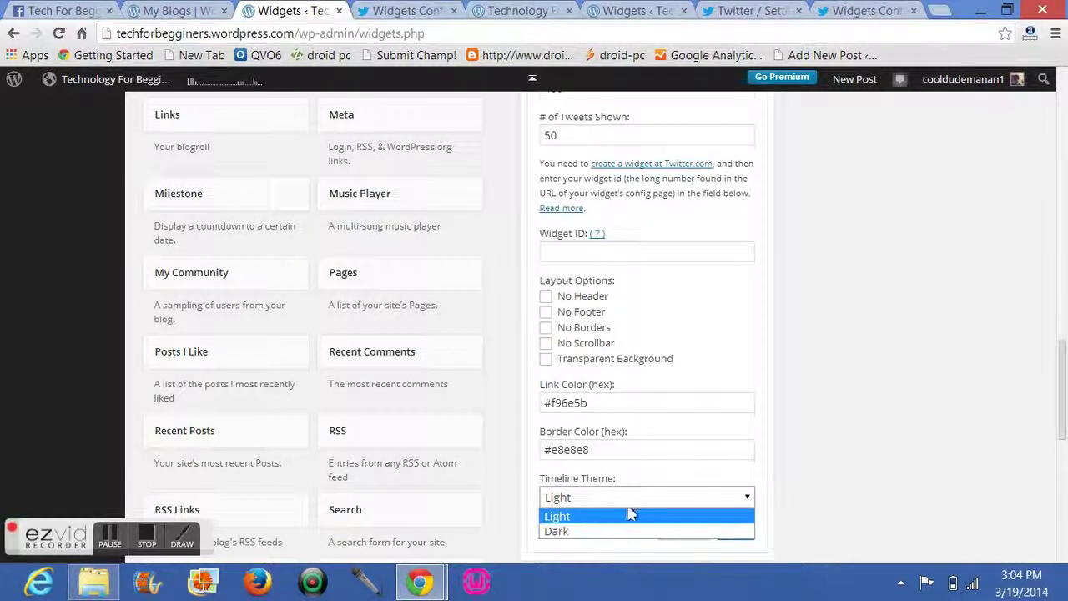
click(620, 510)
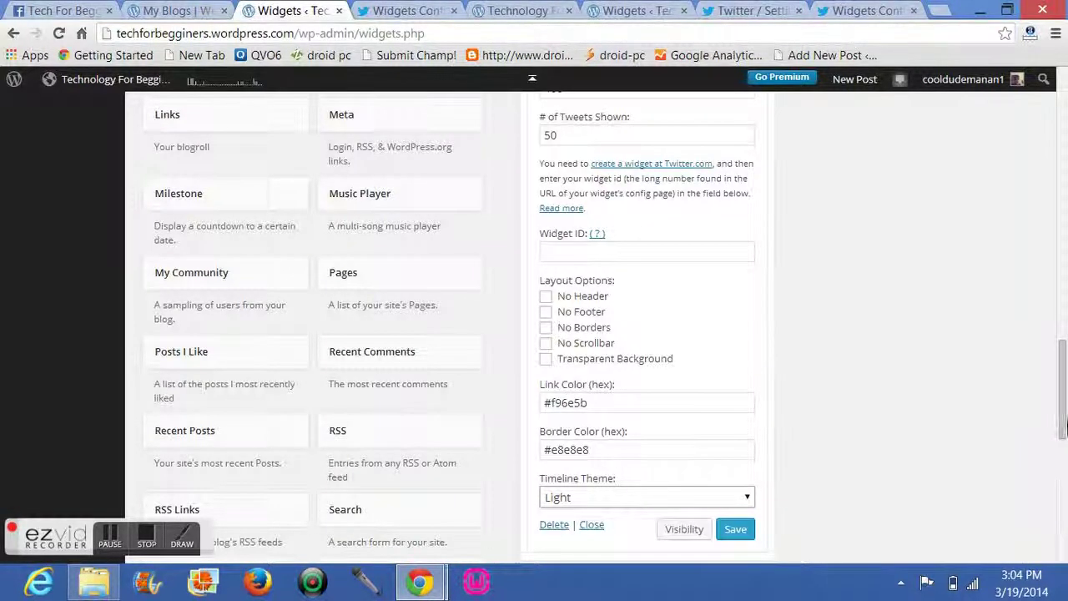
scroll(716, 458, down, 2)
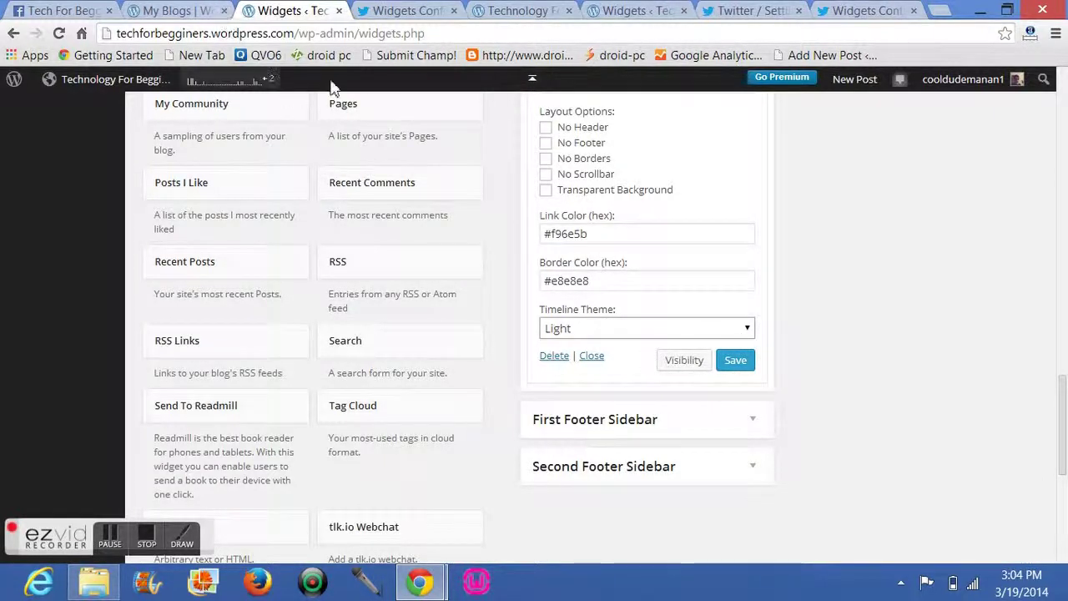
Step: View the 'Follow me on Twitter' timeline heading in the blog's sidebar
click(561, 10)
scroll(1058, 161, down, 7)
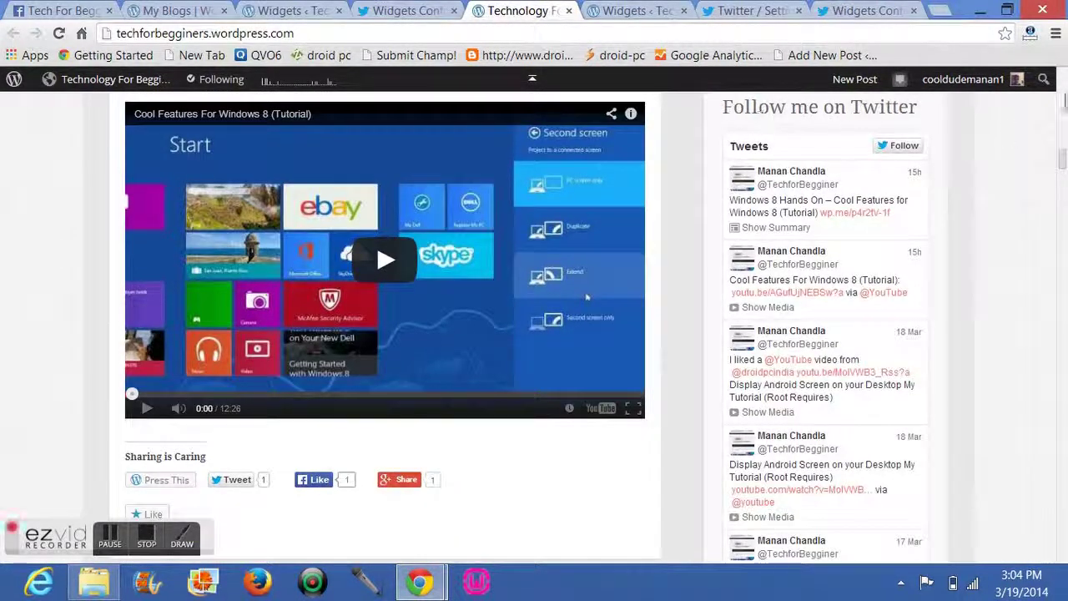
scroll(858, 231, up, 2)
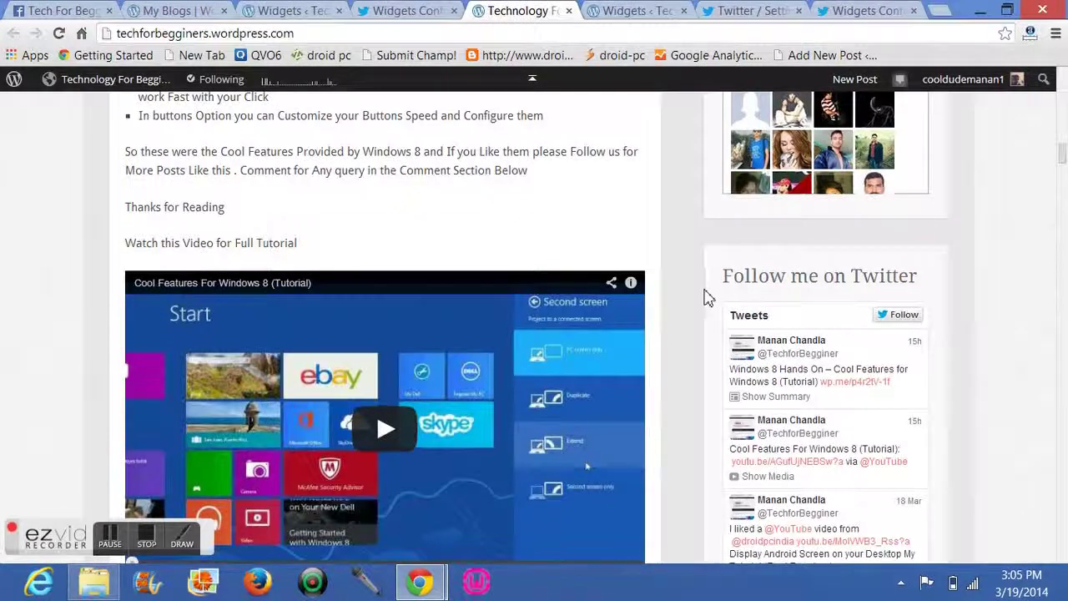
drag(752, 286, 913, 279)
click(923, 287)
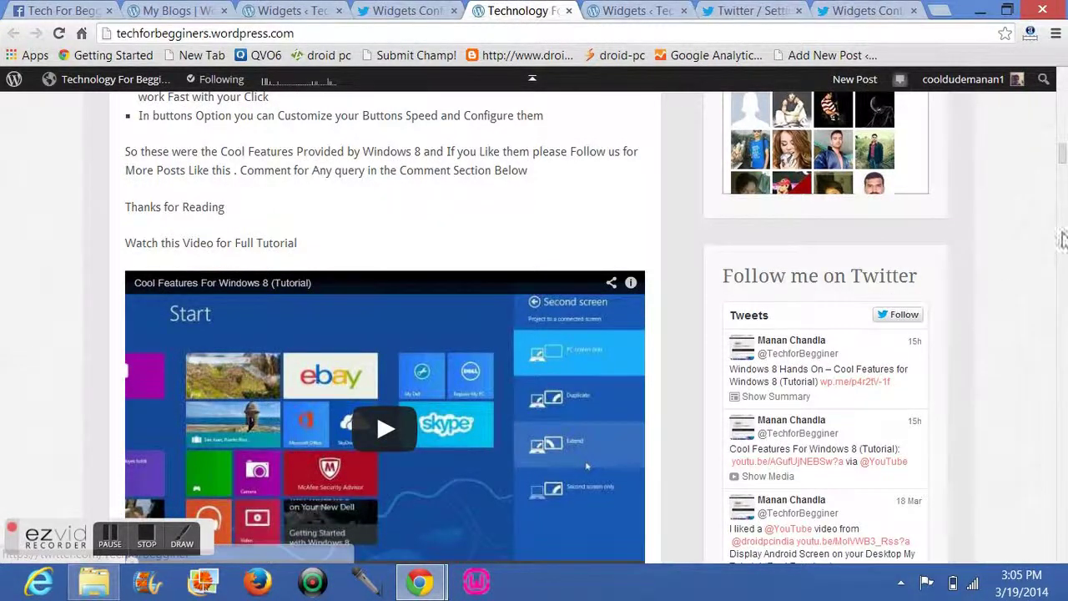
Step: Scroll through the sidebar timeline and start a tweet to the blog's Twitter account
drag(1063, 159, 1063, 162)
scroll(1063, 162, down, 3)
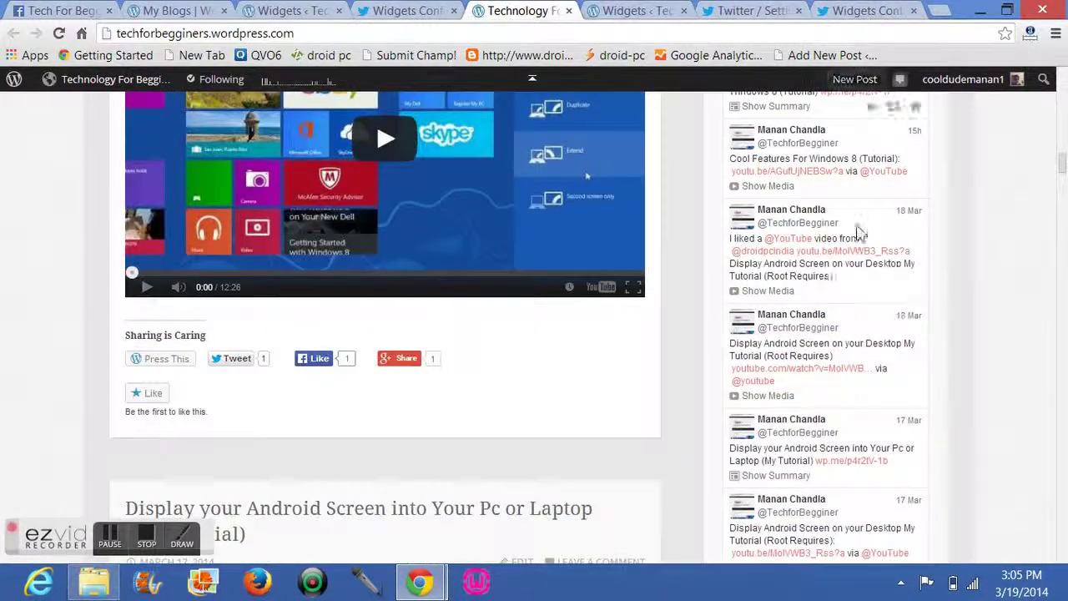
drag(1062, 162, 1062, 215)
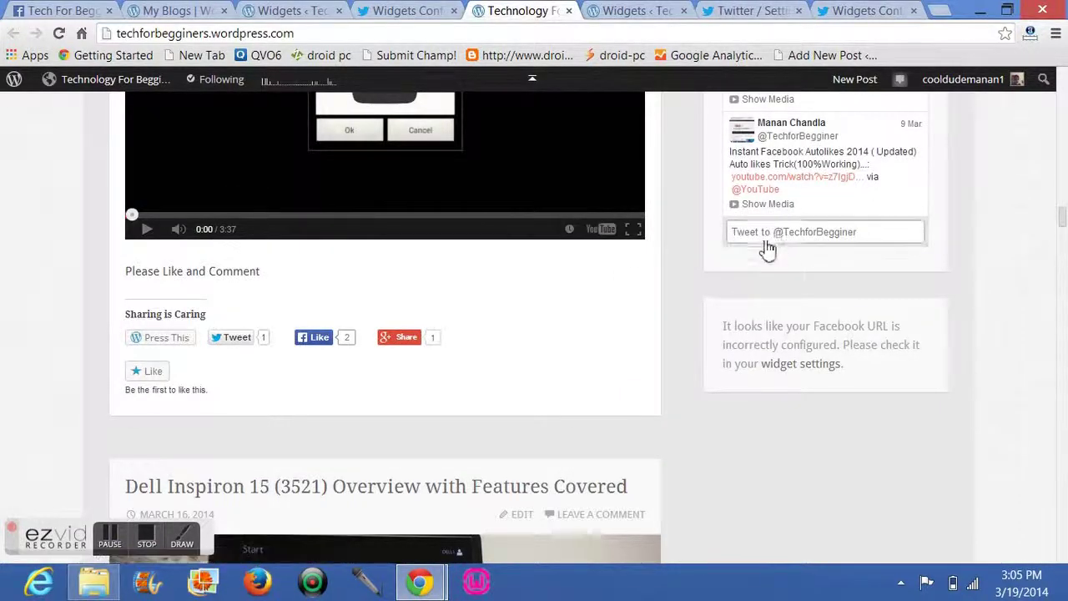
click(795, 237)
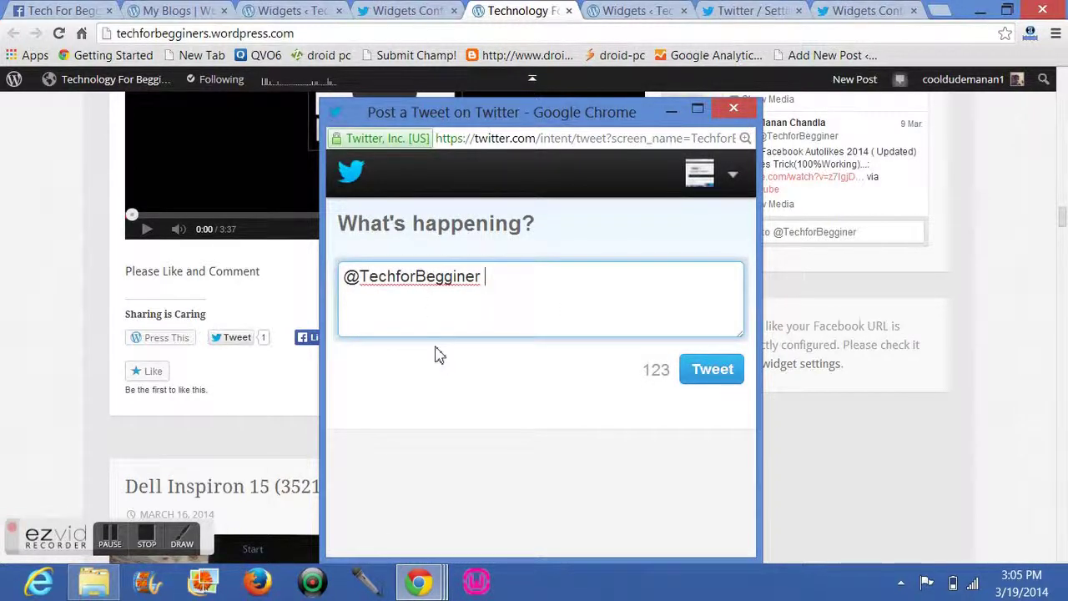
click(734, 110)
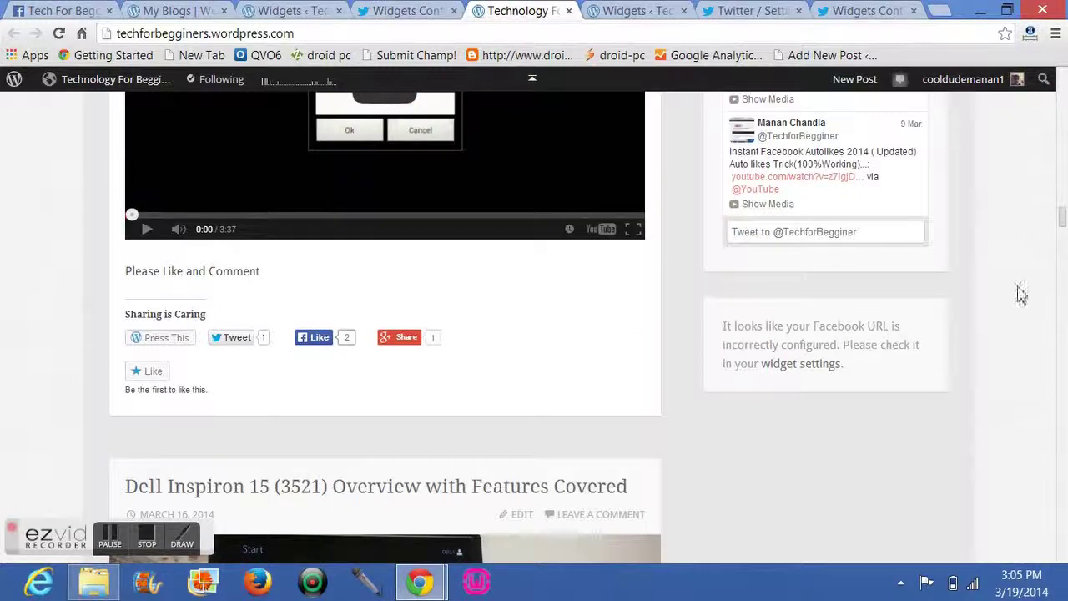
drag(1062, 218, 1063, 154)
scroll(534, 251, down, 2)
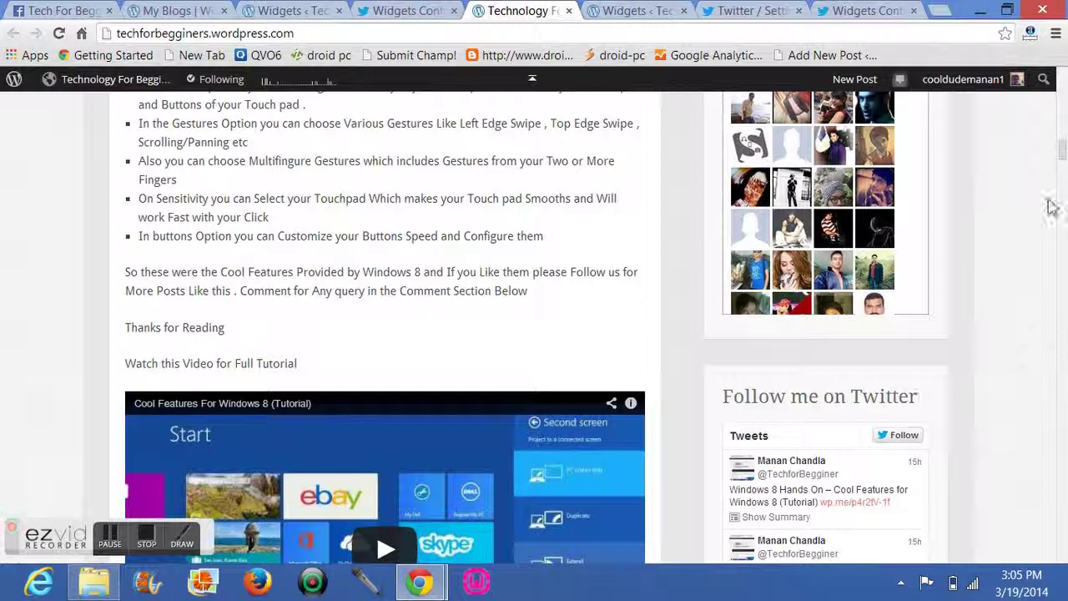
scroll(1062, 159, up, 2)
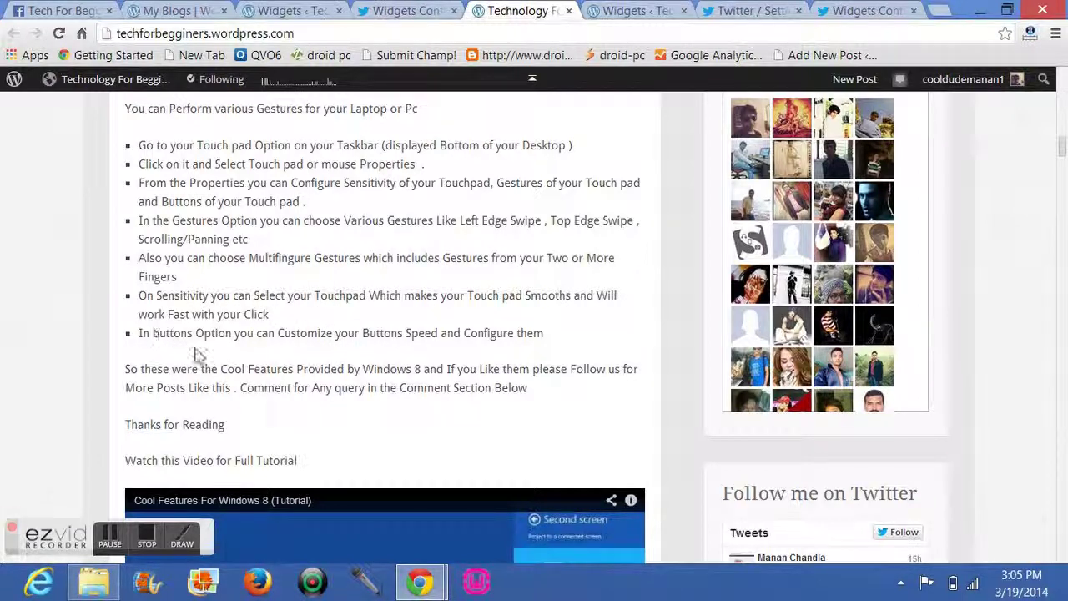
drag(334, 33, 134, 34)
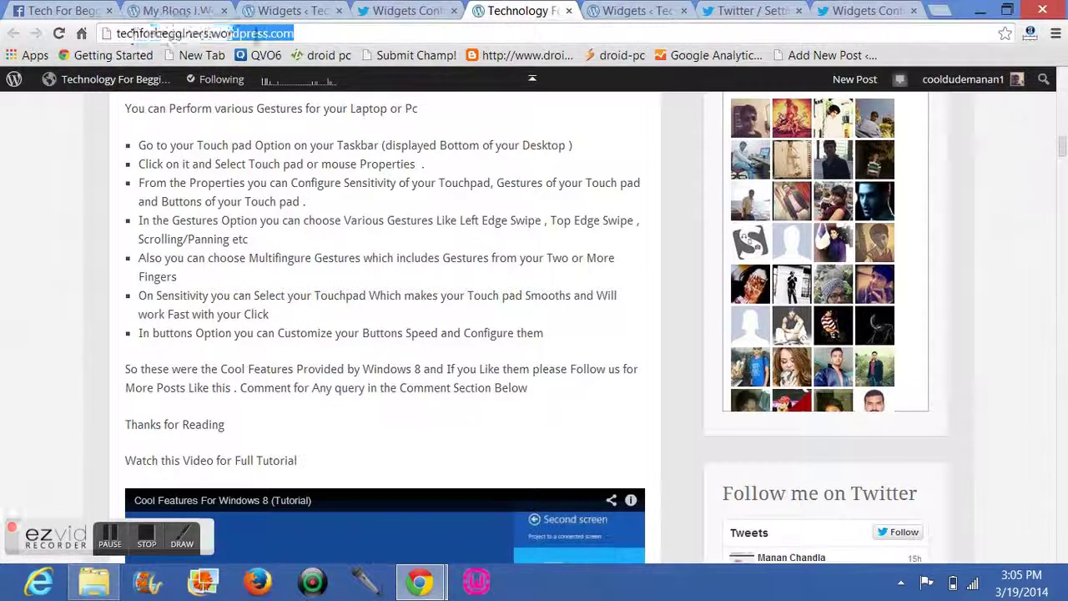
click(133, 34)
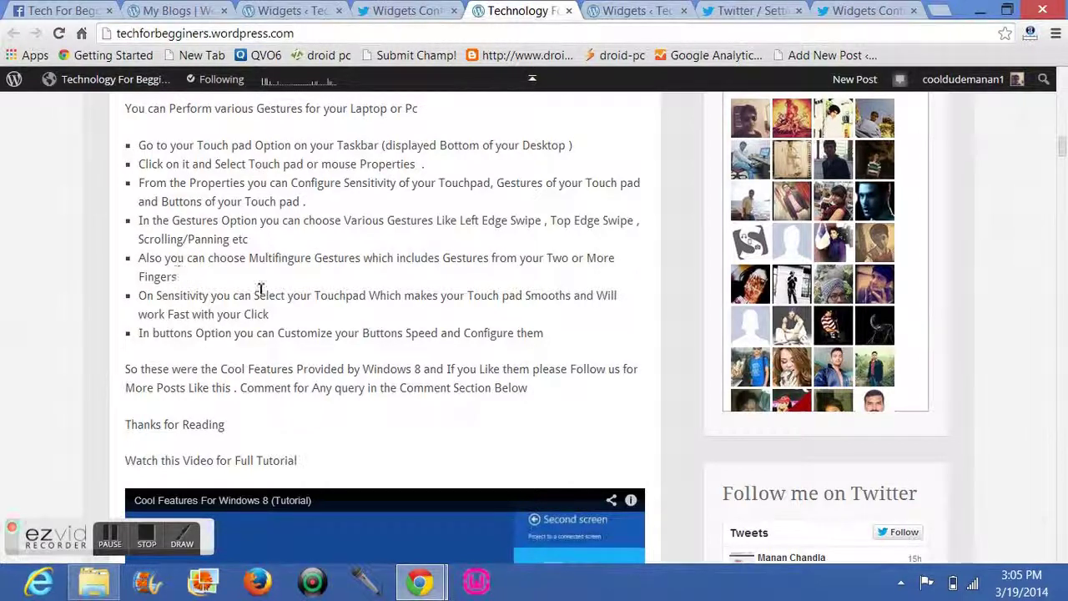